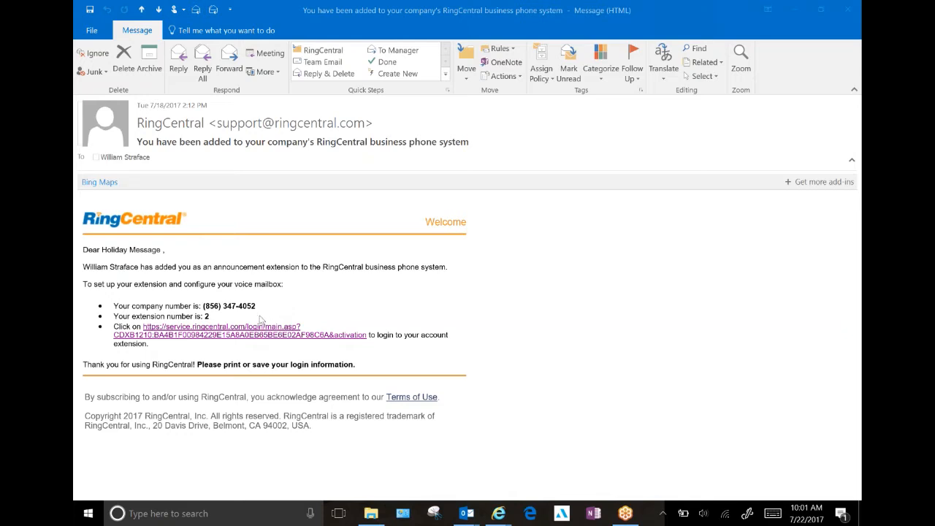
- Bring the RingCentral welcome email for extension 2 to the front in Outlook
left_click(256, 333)
- Follow the activation link, then enter and confirm a new login password
left_click(256, 333)
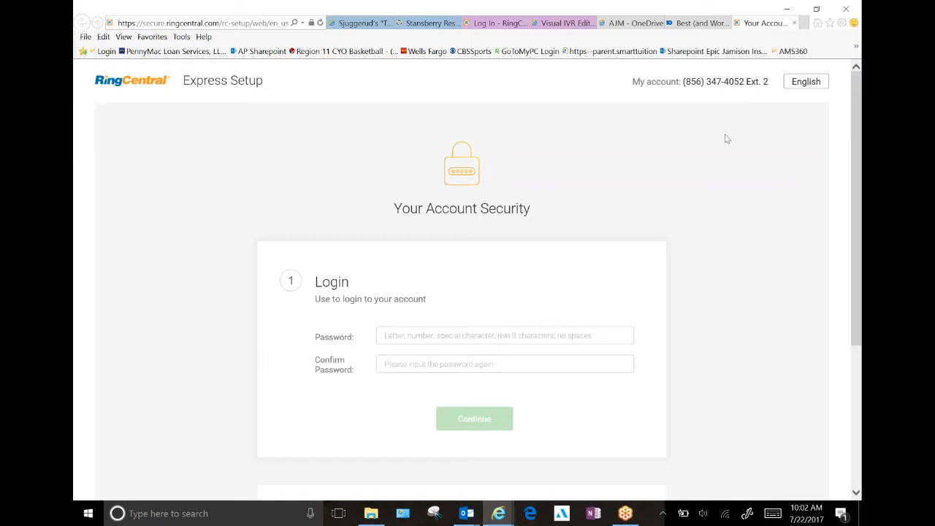
left_click(405, 335)
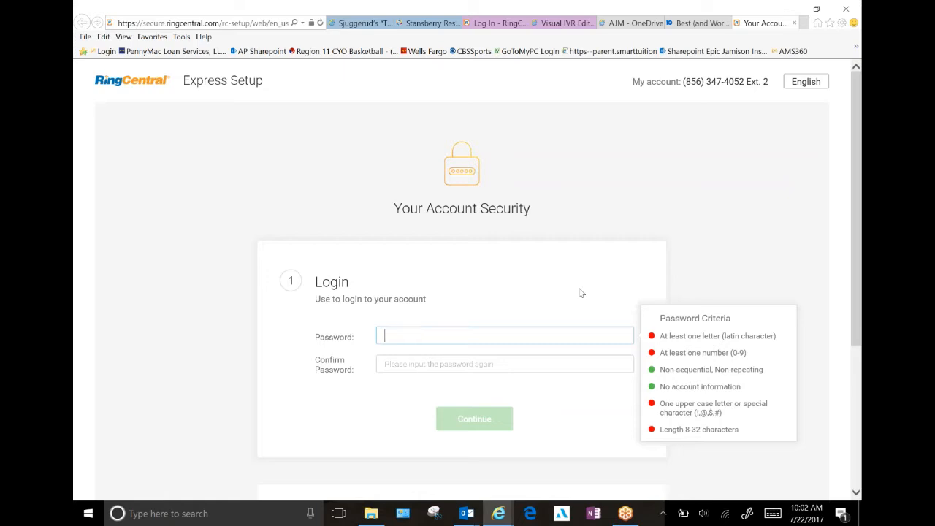
type("••••••••••")
key("Tab")
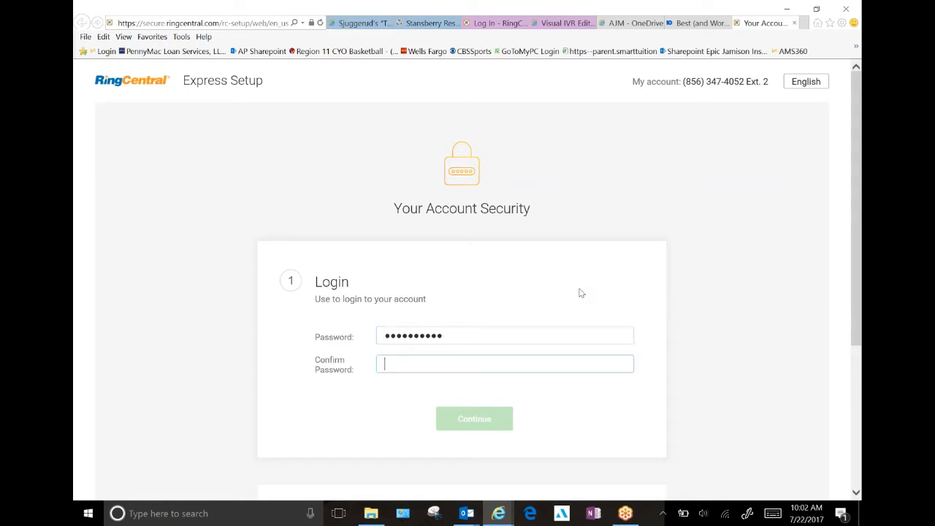
type("••••••••")
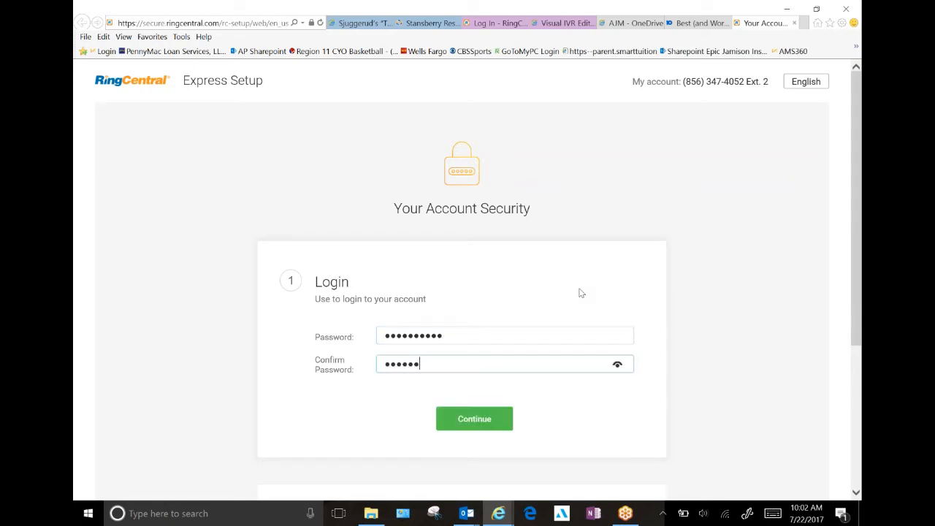
type("••")
left_click(484, 419)
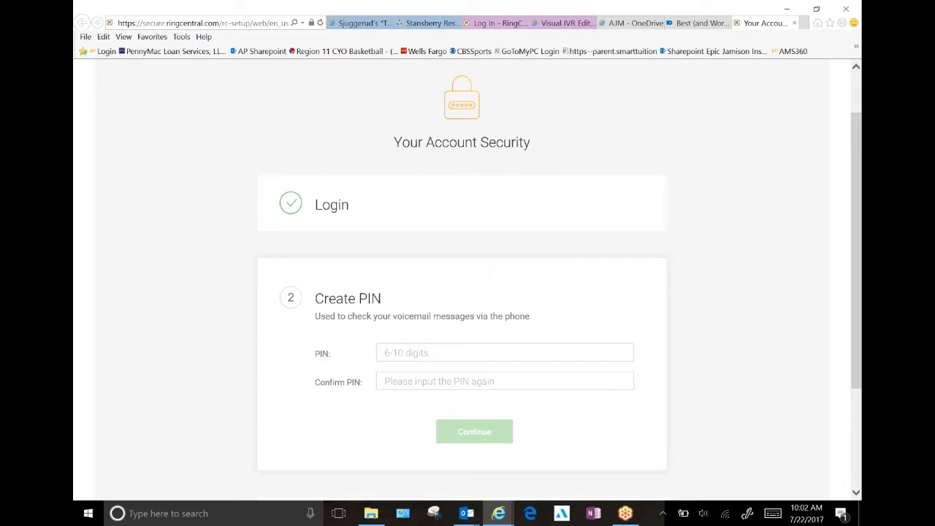
- Create a voicemail PIN, replace the rejected sequential one with a non-sequential PIN, and confirm it
left_click(431, 350)
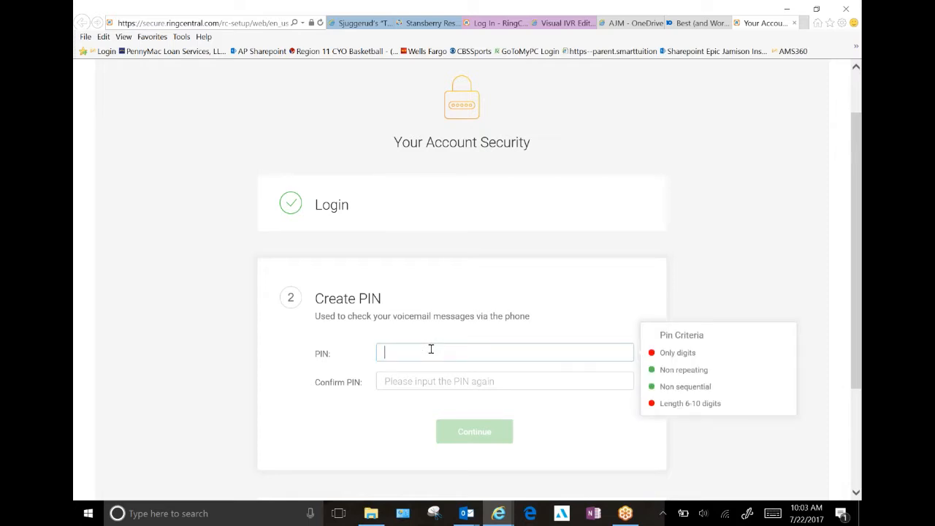
left_click(426, 381)
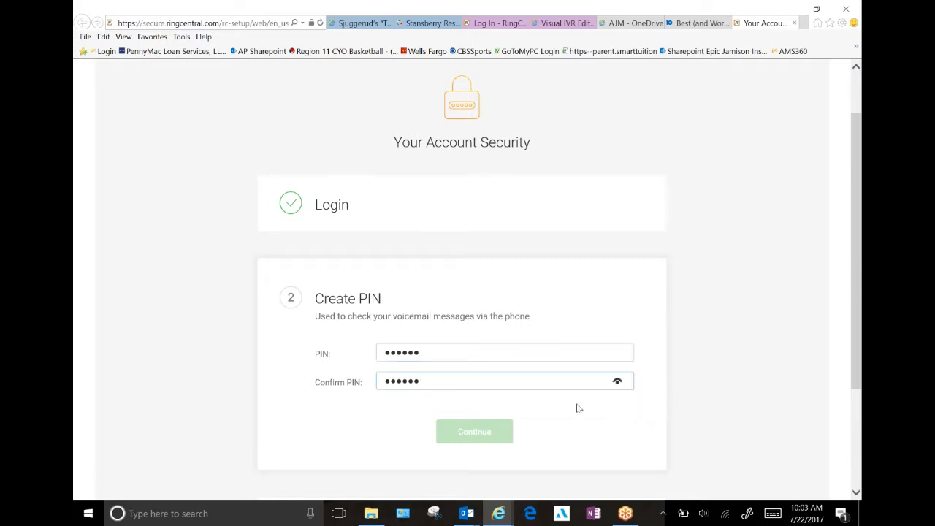
left_click(373, 353)
key("ctrl+a")
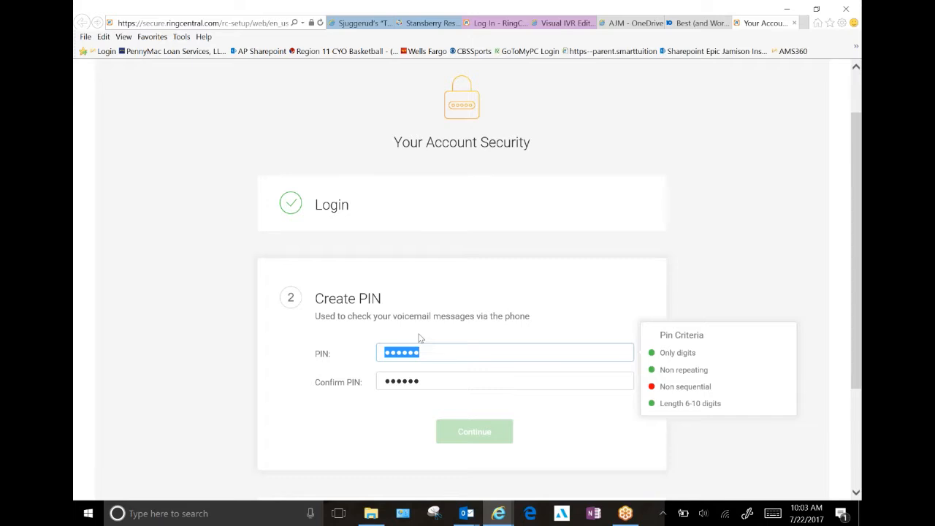
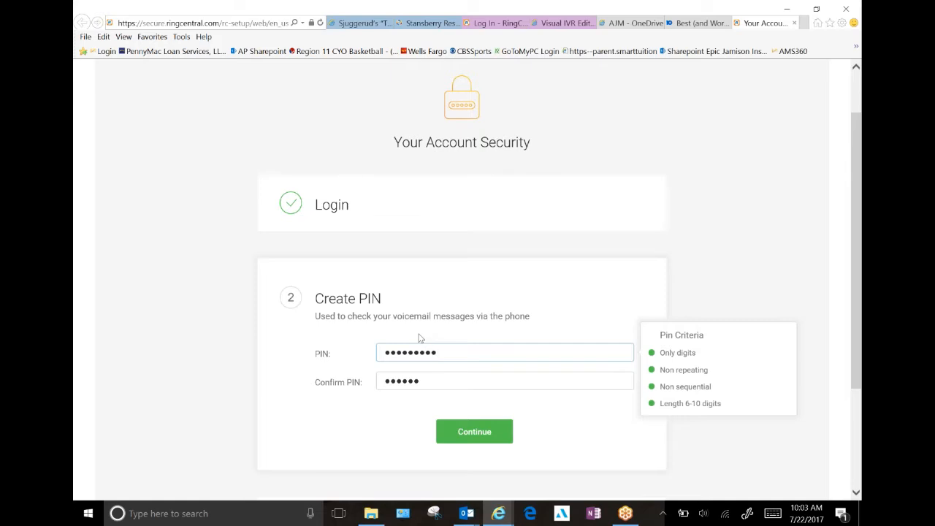
key("Tab")
key("BackSpace")
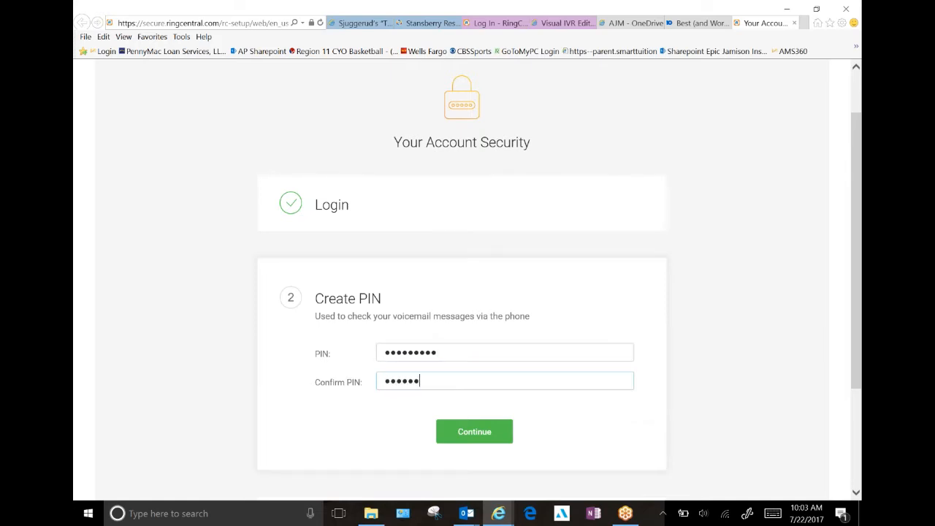
left_click(457, 433)
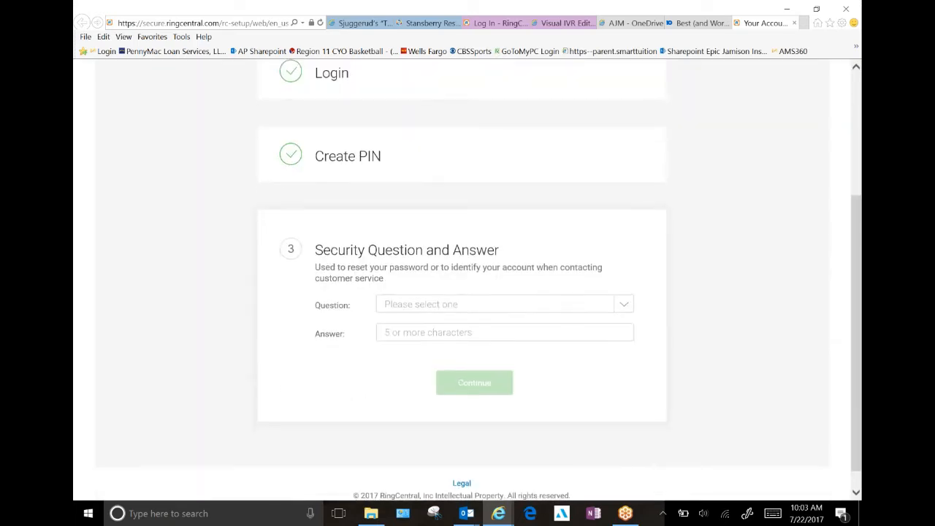
- Set the security question to 'What school did you attend for sixth grade?', answer it, and finish setup
left_click(552, 305)
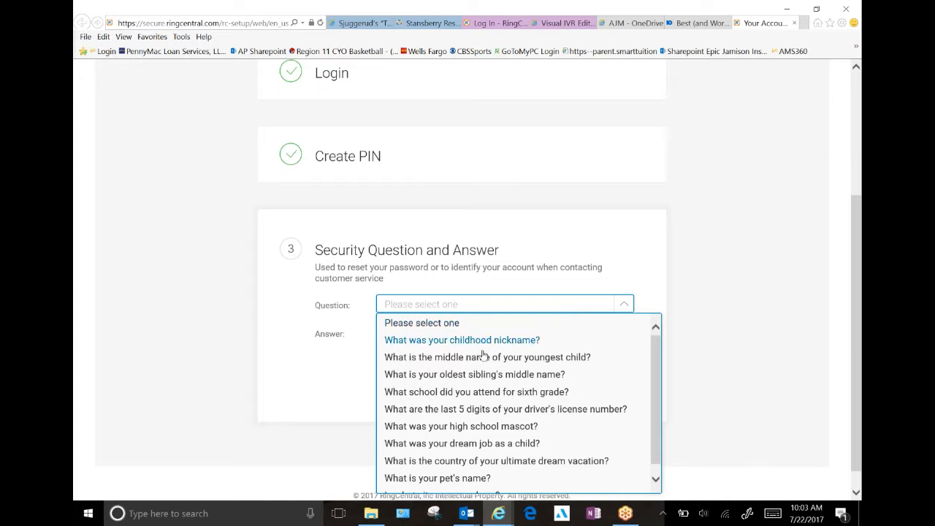
left_click(482, 392)
left_click(447, 336)
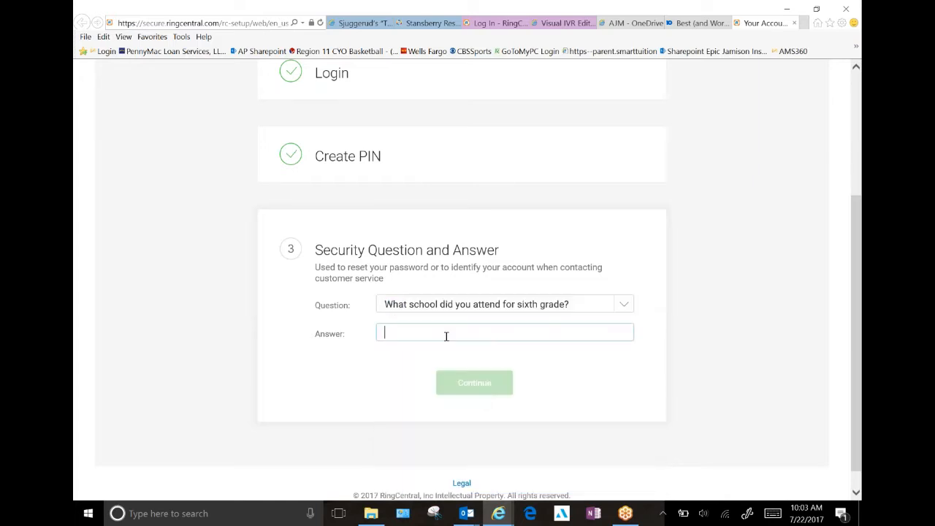
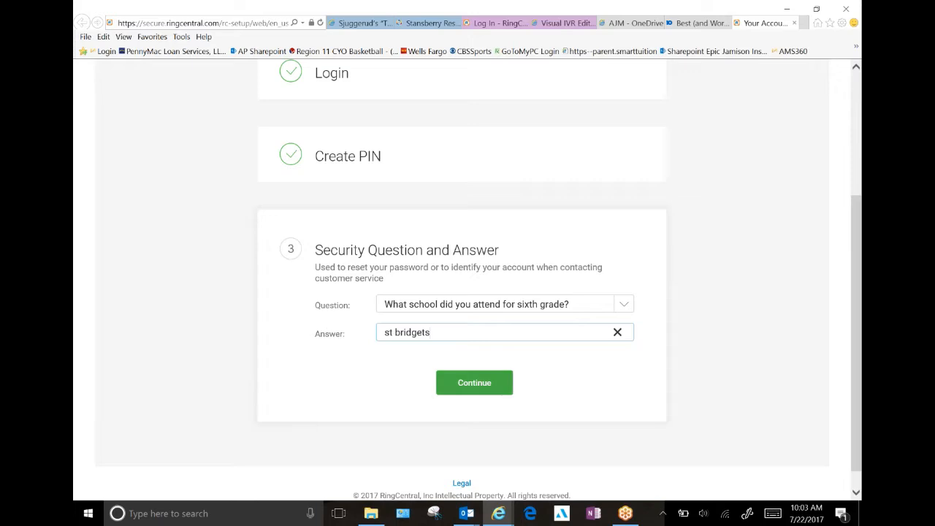
left_click(470, 383)
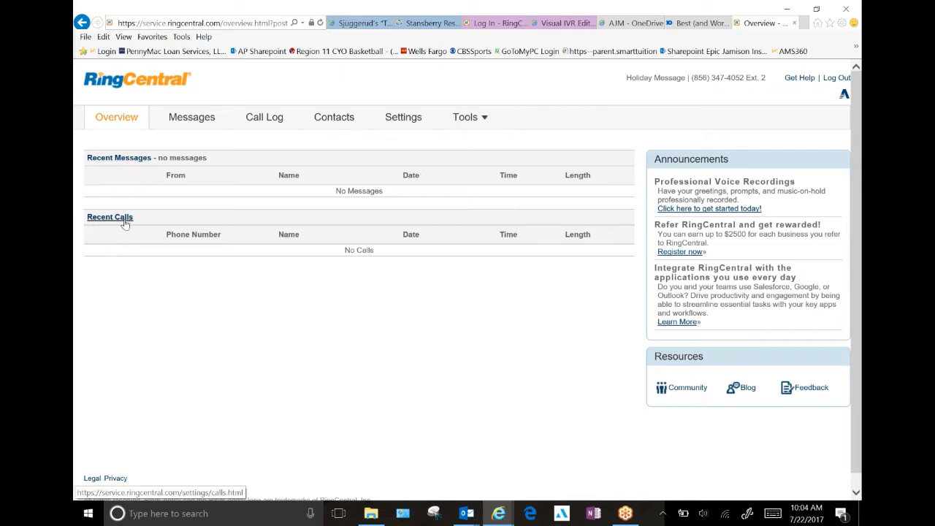
- Look through the message inbox, call log and personal contacts
left_click(194, 120)
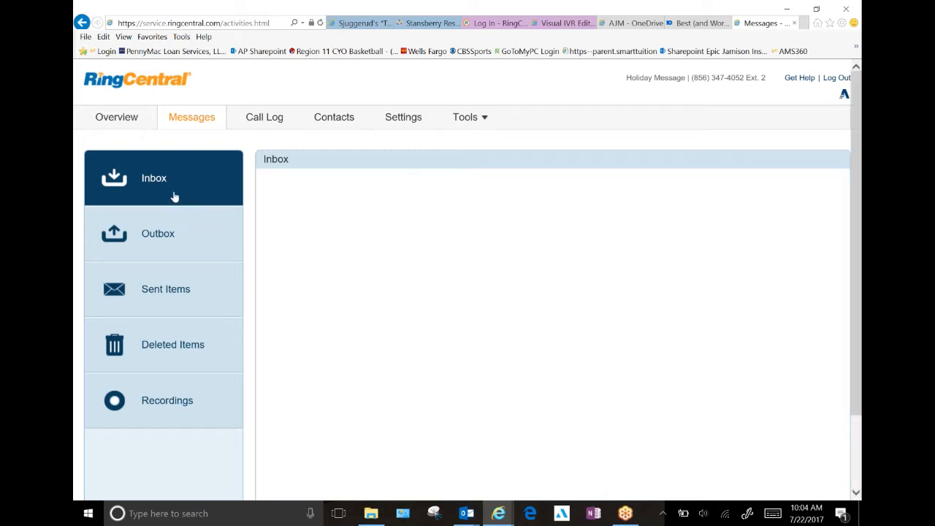
left_click(267, 119)
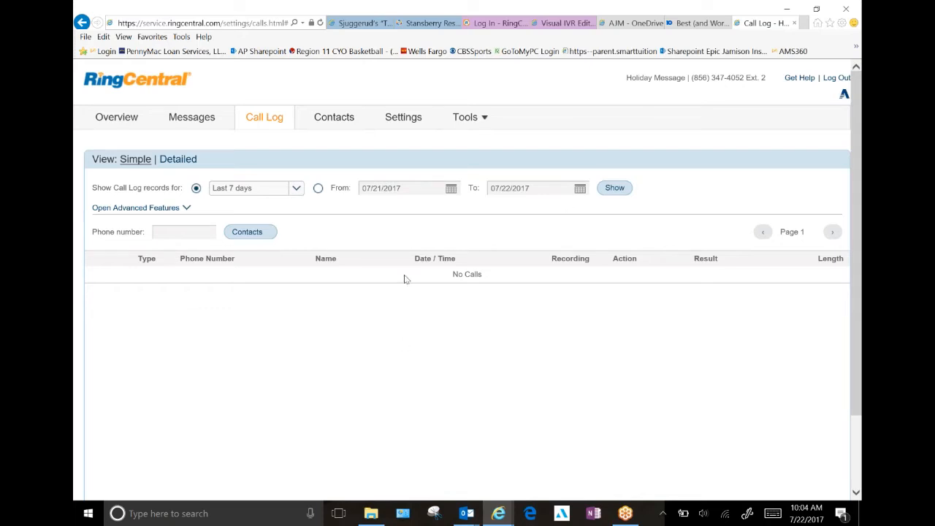
left_click(338, 122)
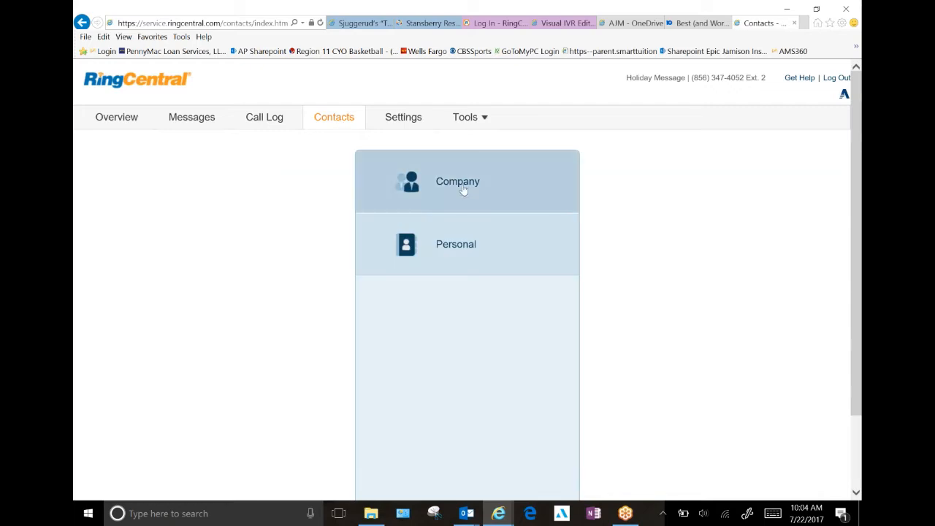
left_click(459, 245)
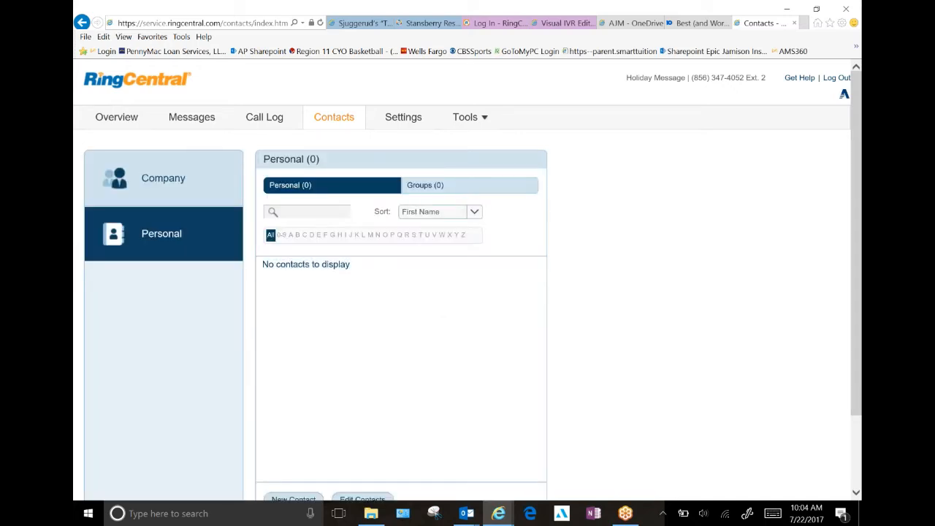
- Browse the company contacts directory, then go to the Settings page
left_click(203, 186)
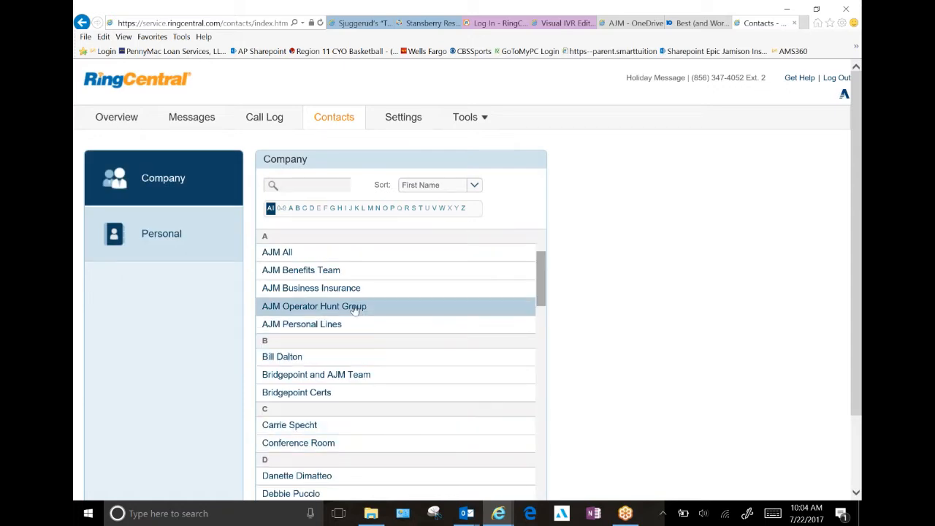
scroll(355, 311, "down", 1)
scroll(355, 310, "down", 5)
scroll(358, 314, "up", 1)
scroll(361, 313, "up", 5)
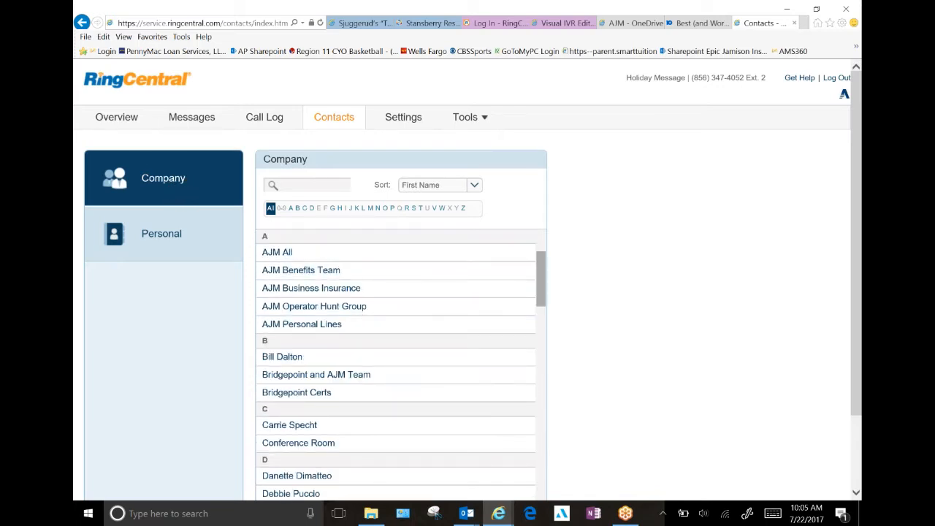
scroll(366, 392, "down", 5)
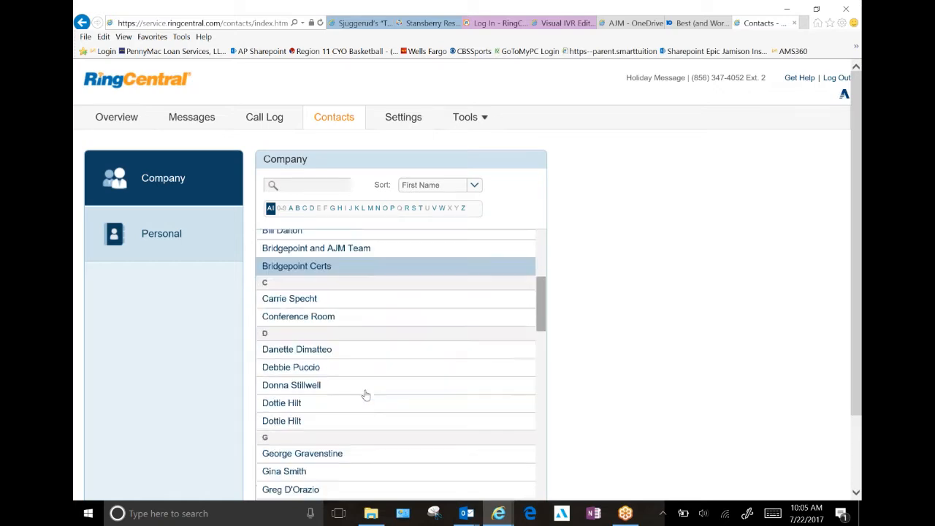
scroll(365, 392, "down", 2)
scroll(365, 380, "up", 8)
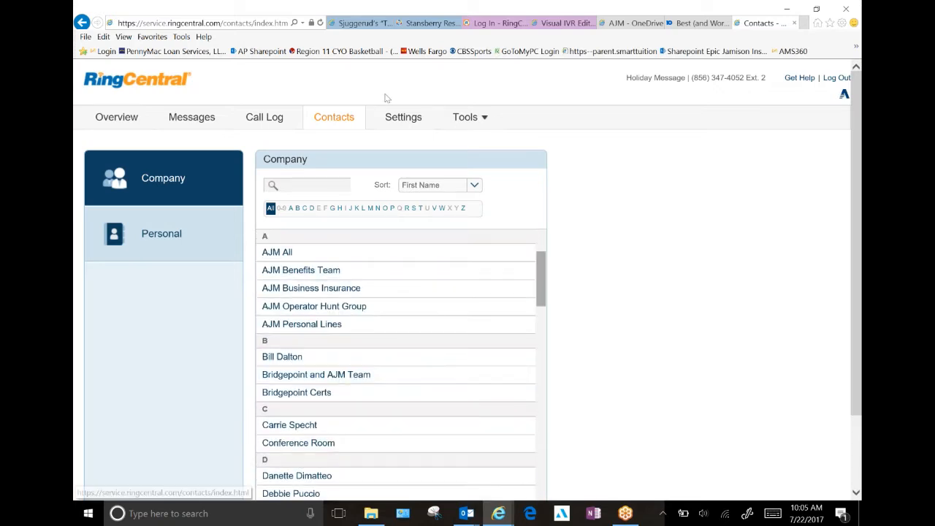
left_click(411, 122)
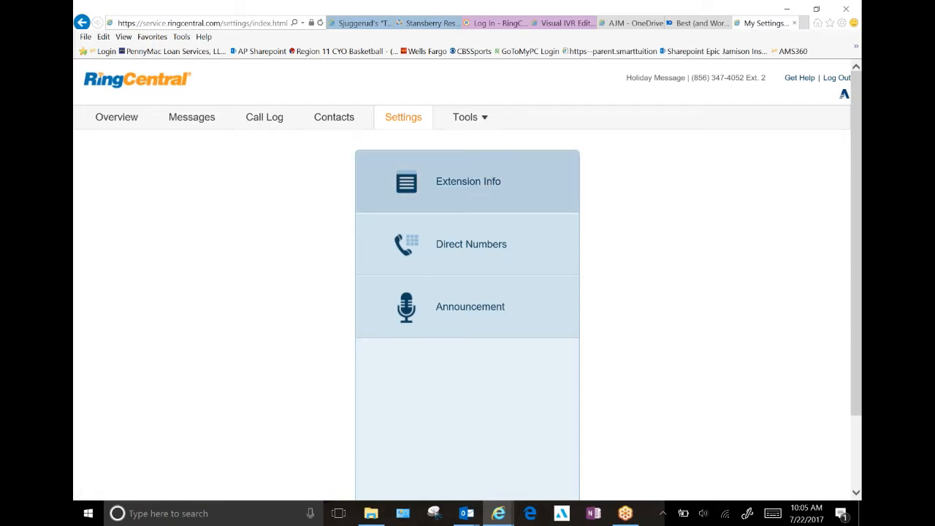
- Review the extension's user details and direct numbers, then return to the Overview page
left_click(468, 183)
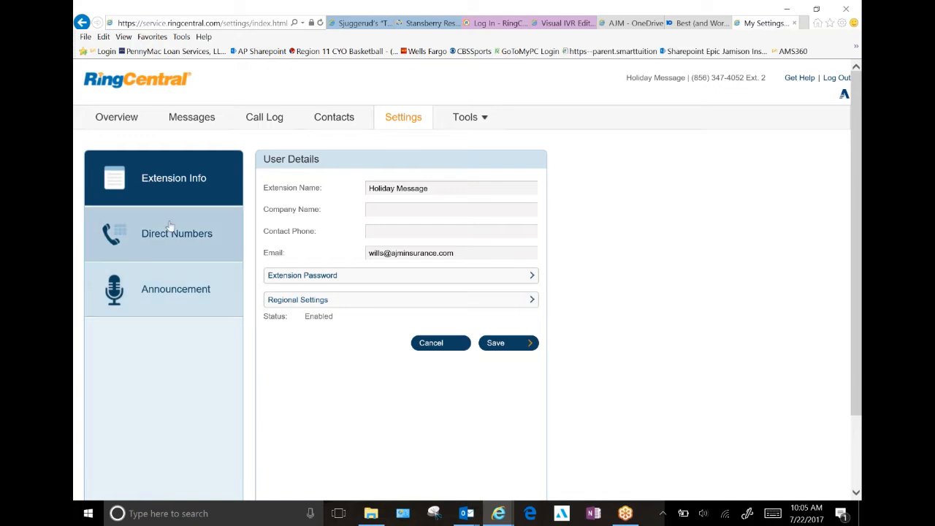
left_click(167, 244)
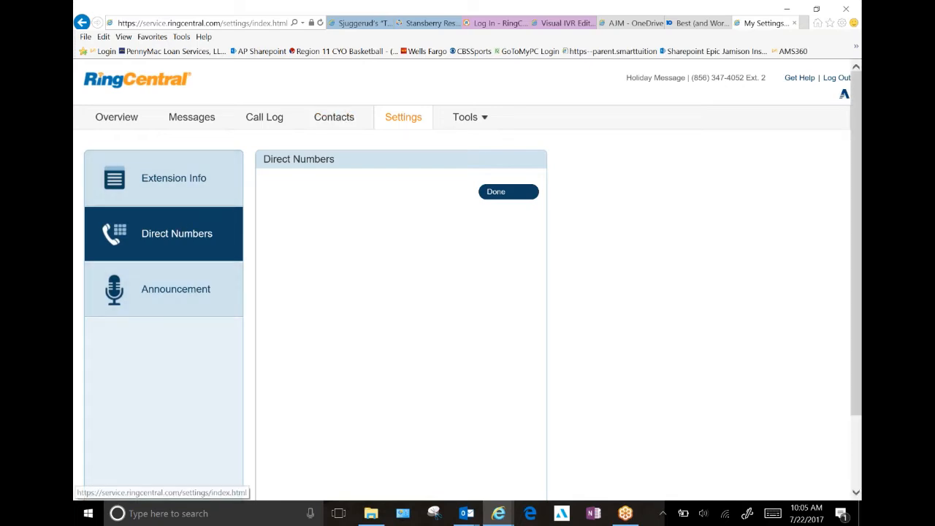
left_click(175, 180)
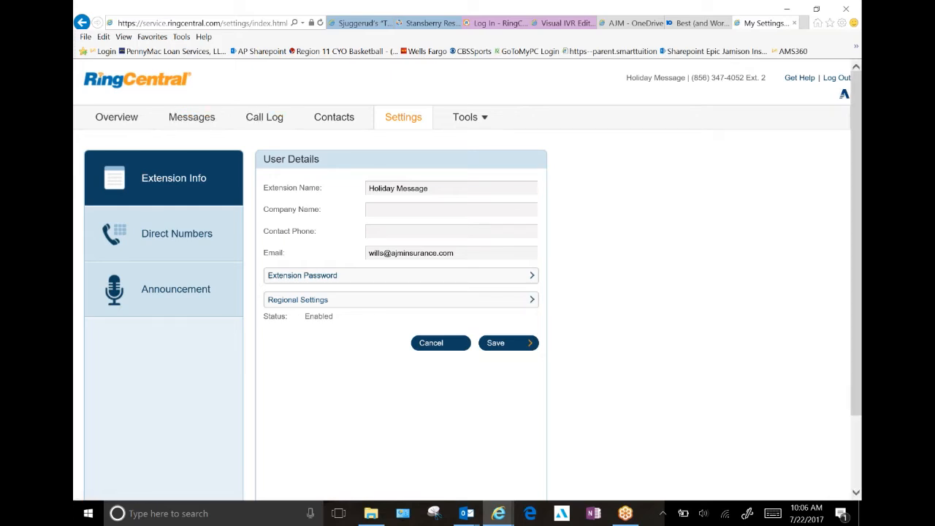
mouse_move(476, 136)
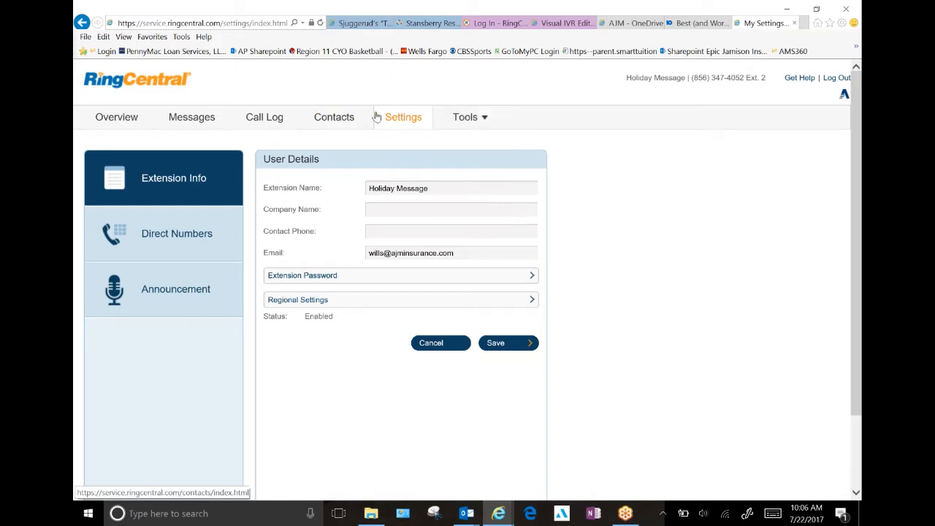
left_click(193, 123)
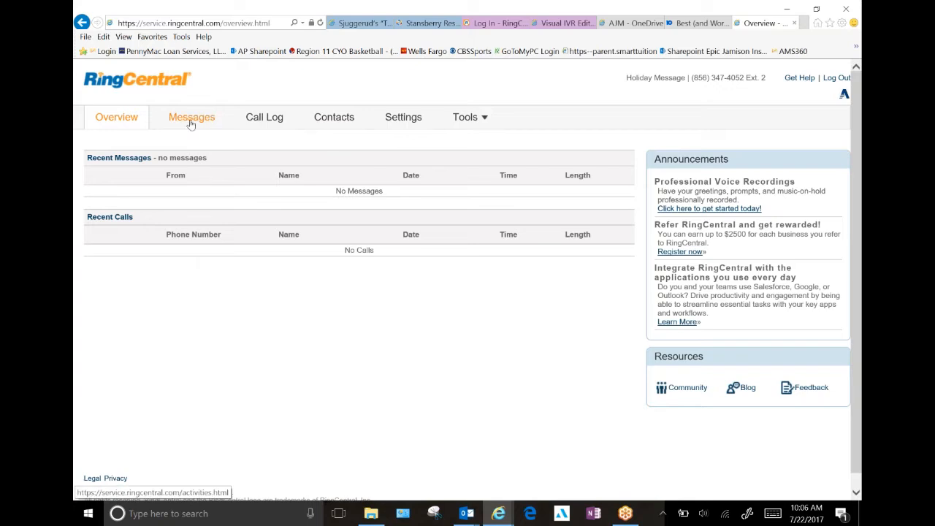
left_click(416, 122)
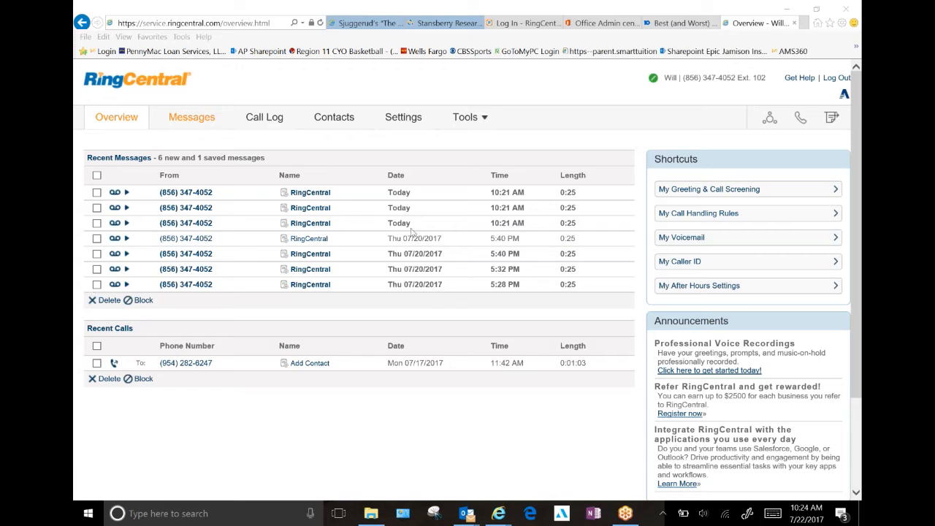
- Check the Inbox, Outbox, Sent Items and Deleted Items message folders
left_click(199, 121)
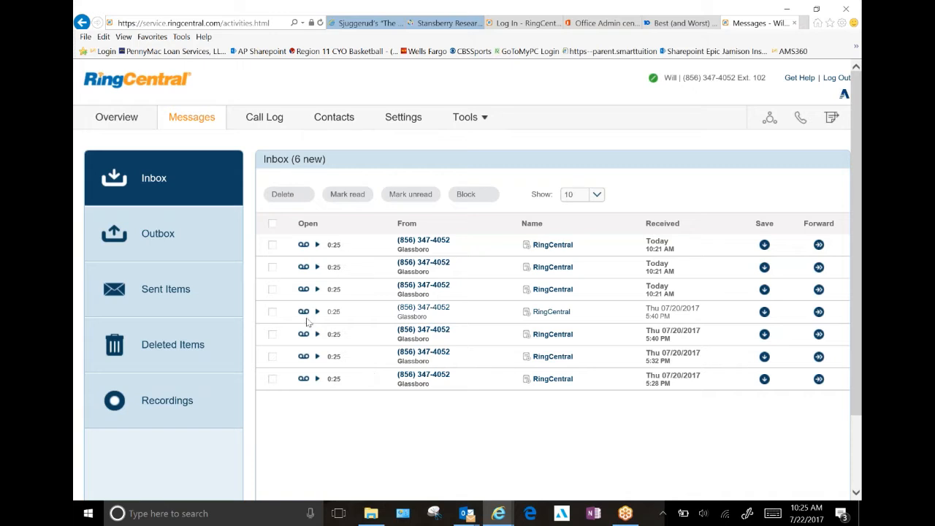
left_click(159, 241)
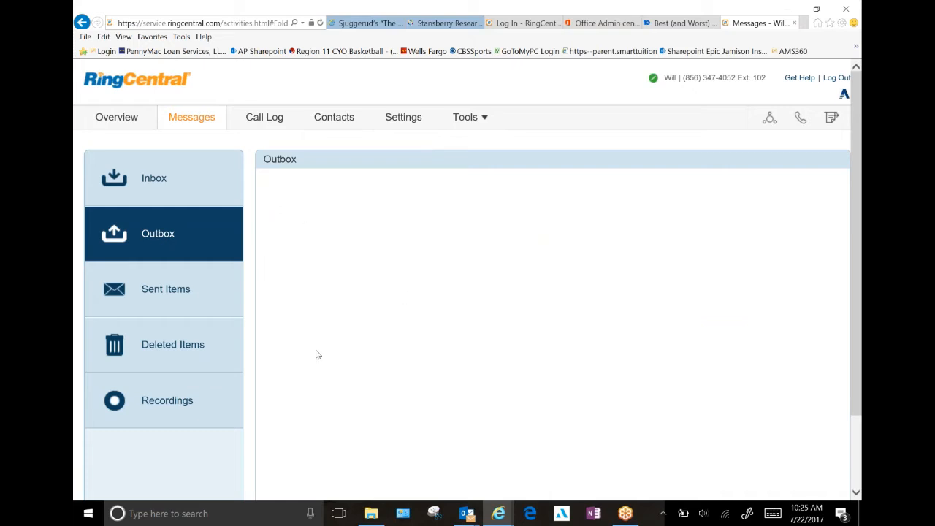
left_click(159, 292)
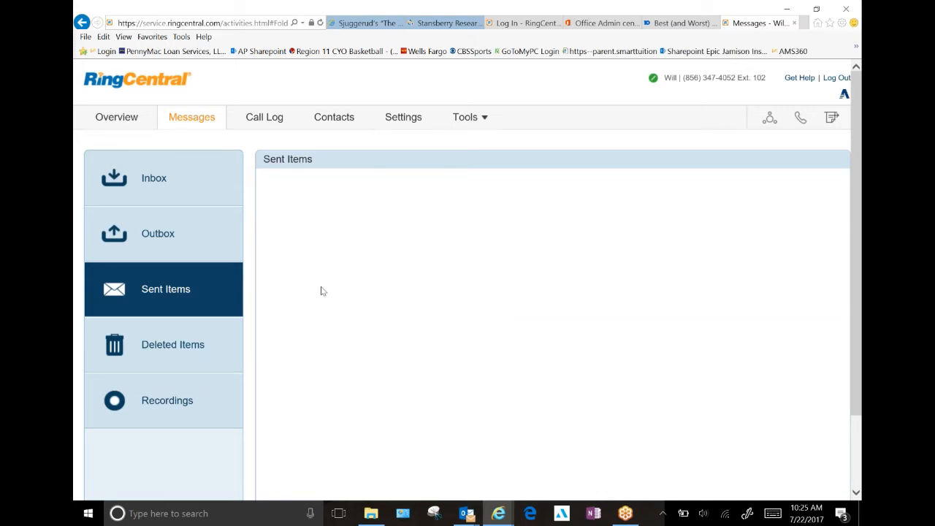
left_click(172, 351)
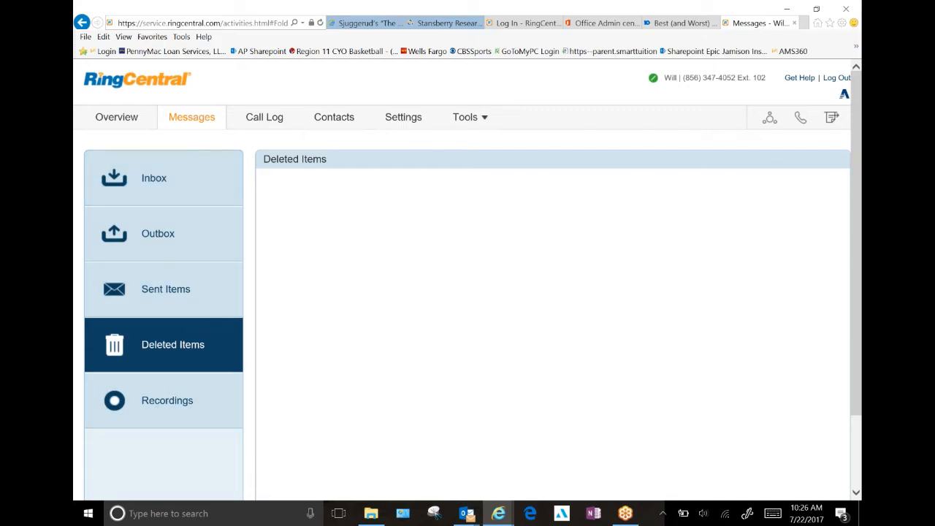
- Review the last 7 days of call history, then open the Contacts directory
left_click(263, 119)
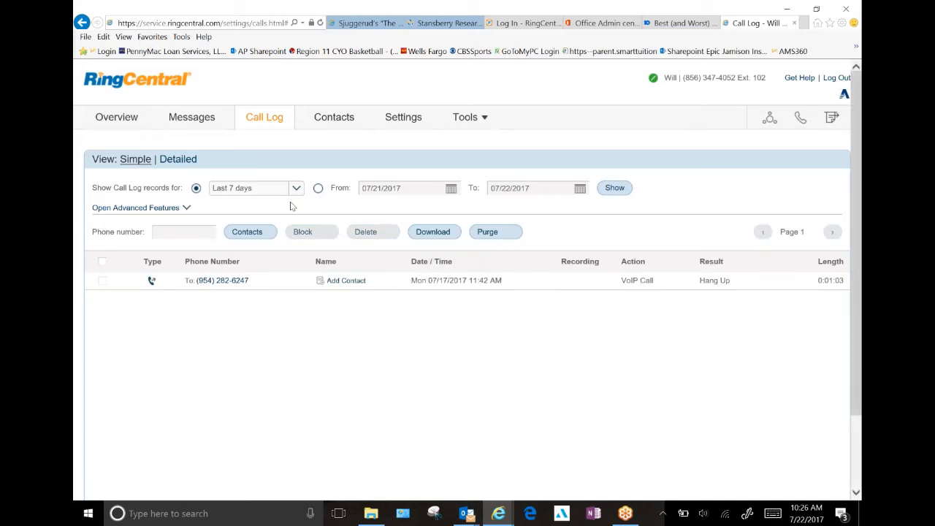
left_click(334, 118)
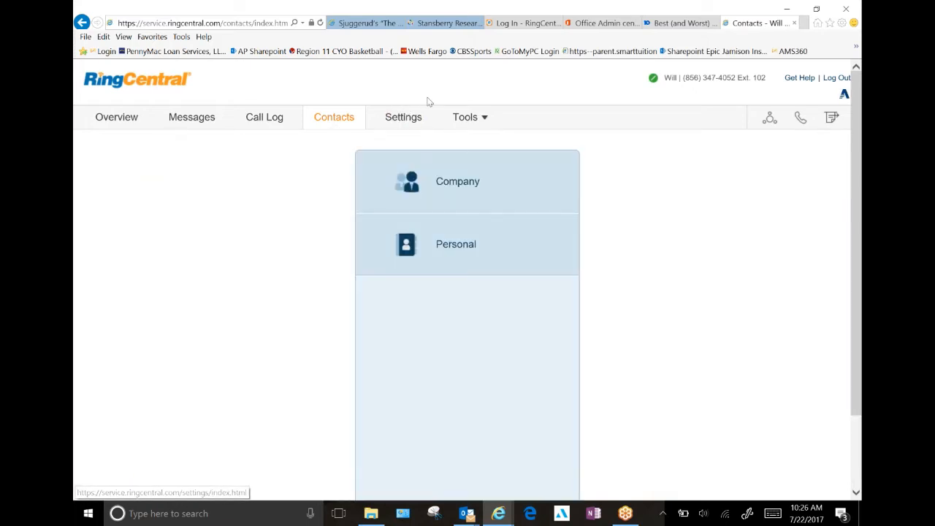
- Open your own User Details form from the Settings page
left_click(403, 117)
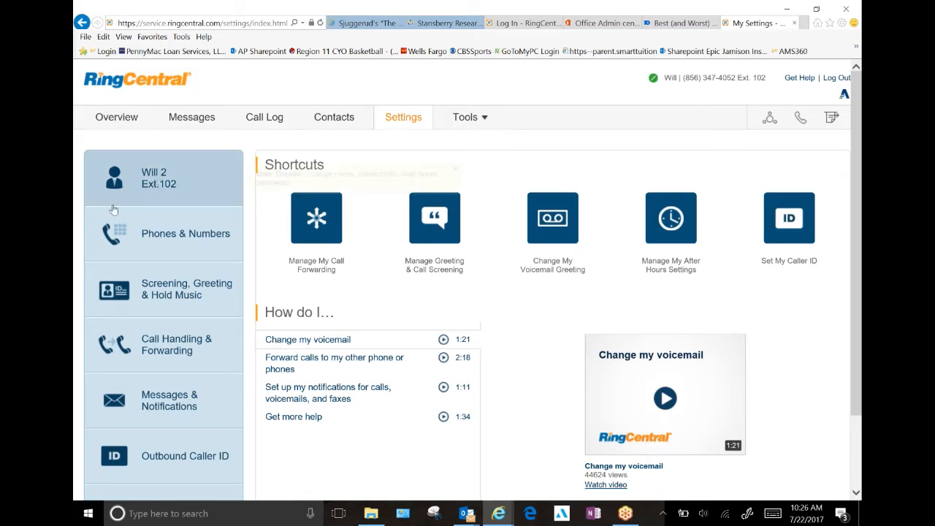
left_click(159, 184)
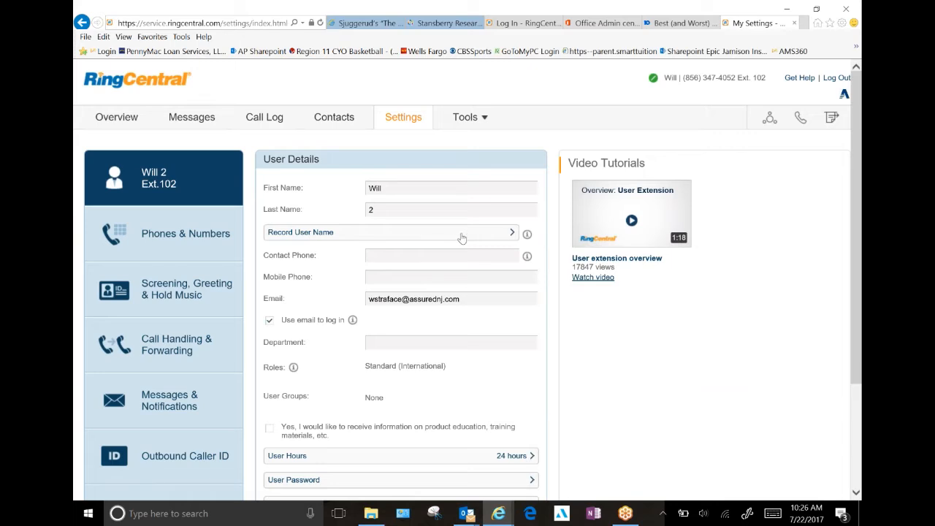
- Save Regional Settings as Eastern Time, 12-hour format, United States and English (U.S.)
mouse_move(527, 236)
left_click(380, 252)
scroll(420, 326, "down", 1)
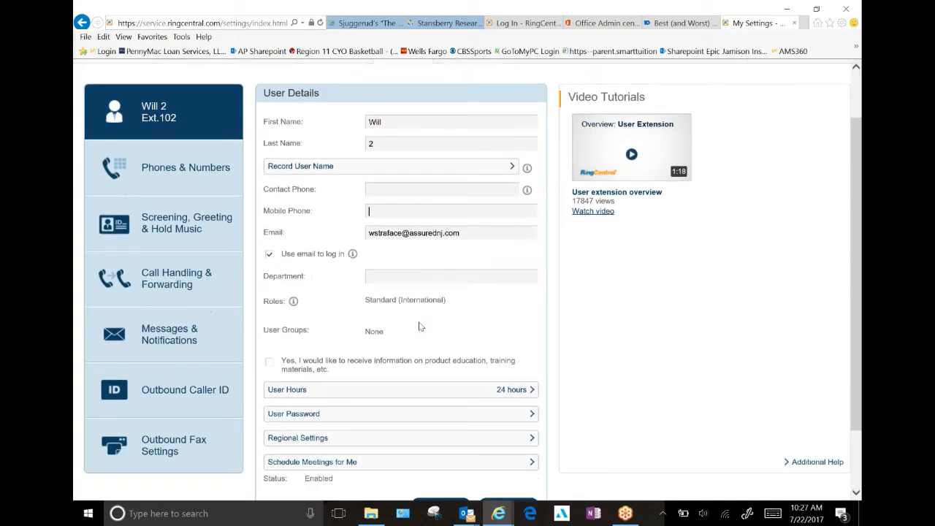
scroll(430, 317, "down", 1)
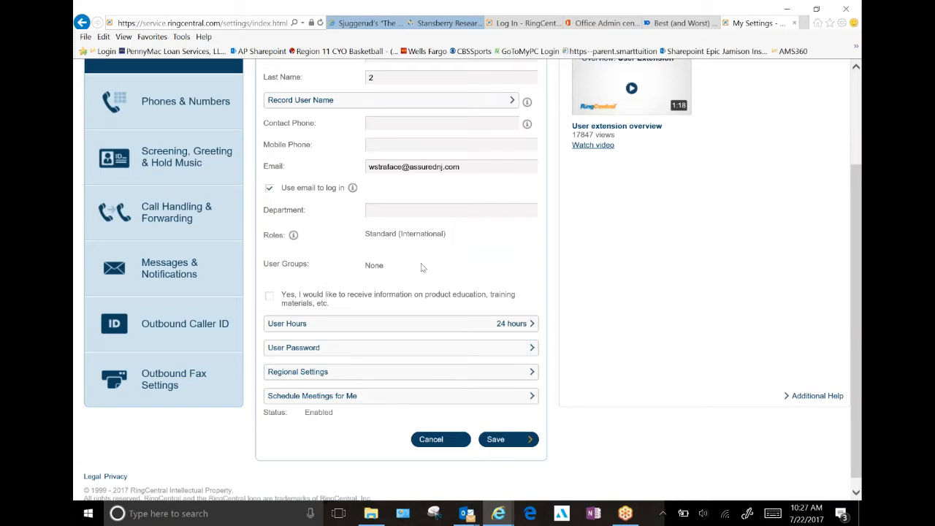
scroll(421, 266, "down", 1)
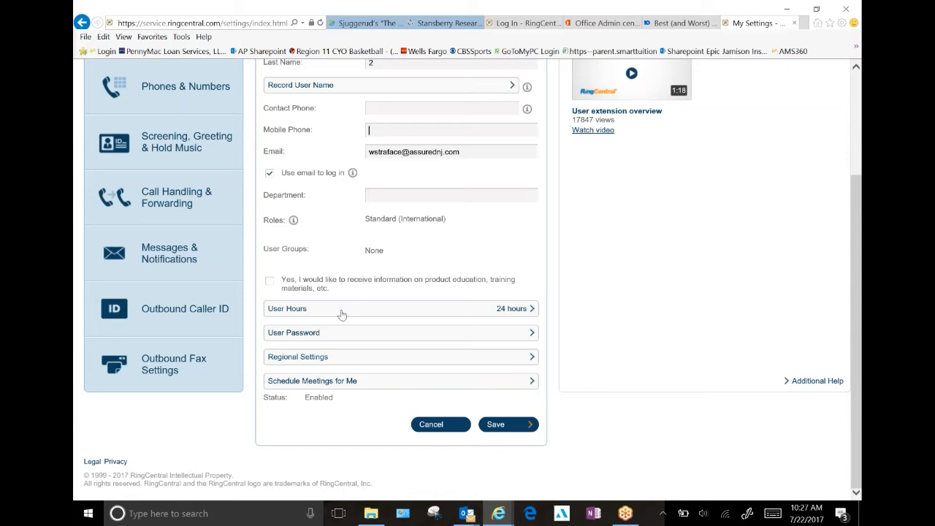
left_click(307, 358)
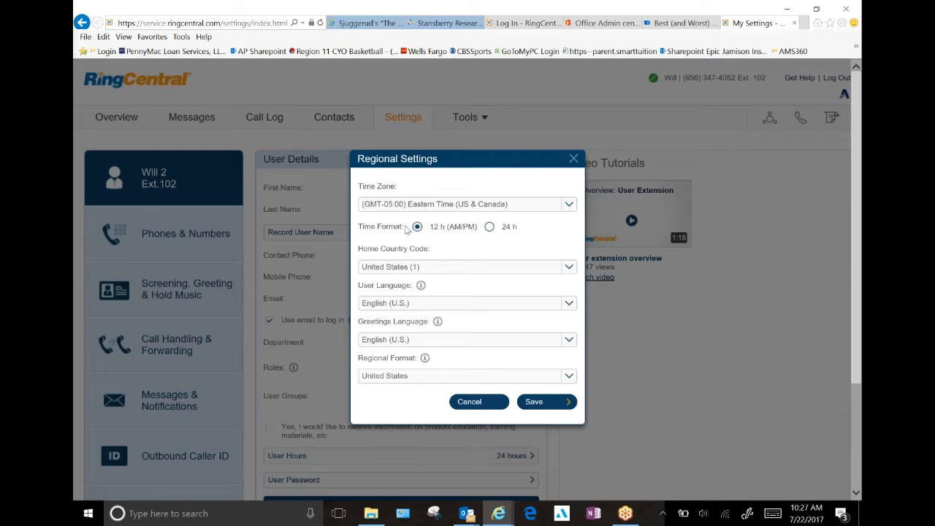
left_click(543, 406)
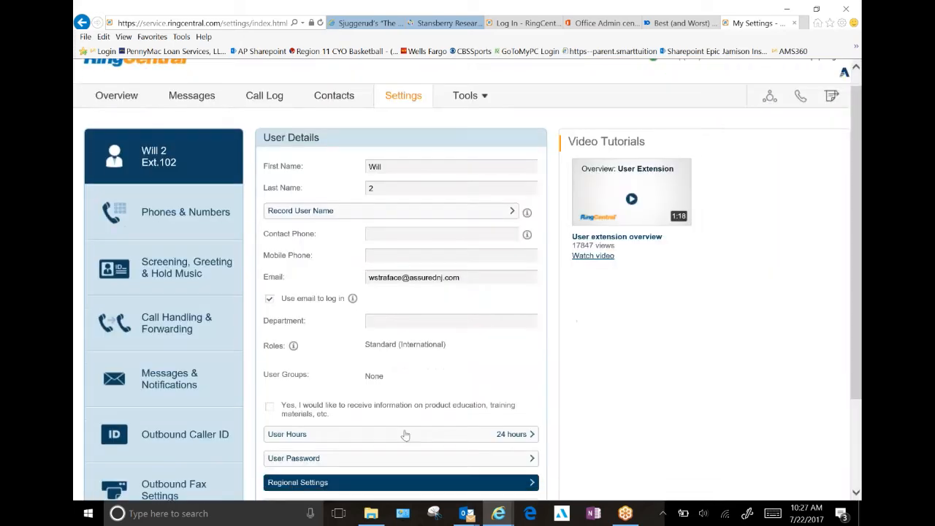
scroll(407, 436, "up", 1)
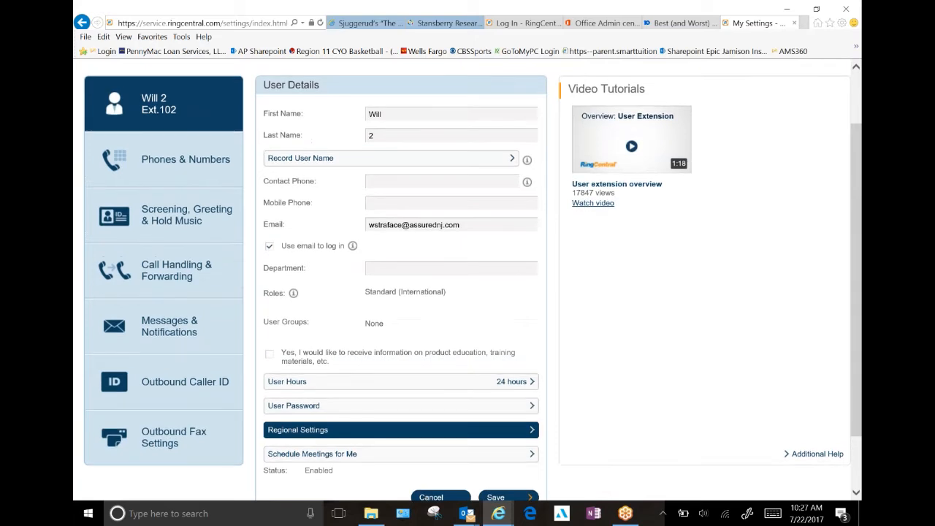
scroll(406, 436, "up", 1)
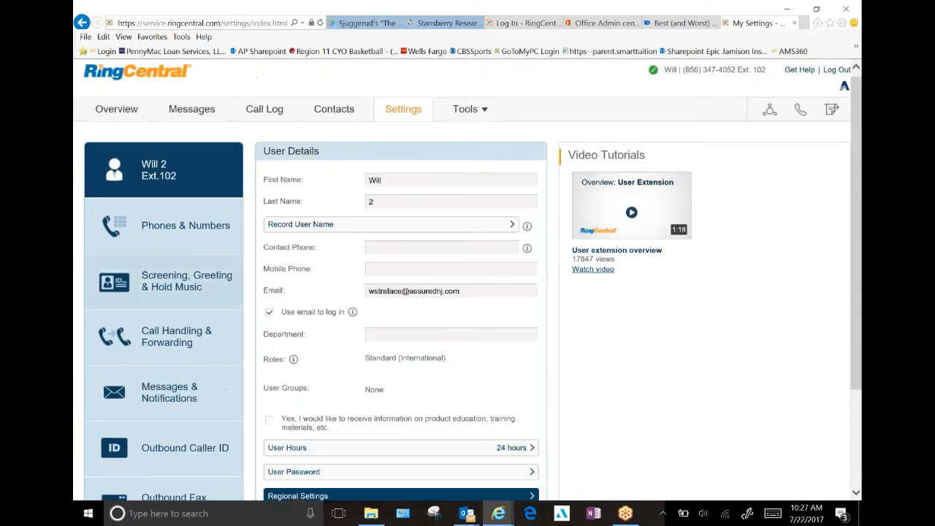
- In Phones & Numbers, save the Presence line assignments with line 3 keeping its current colleague
left_click(169, 231)
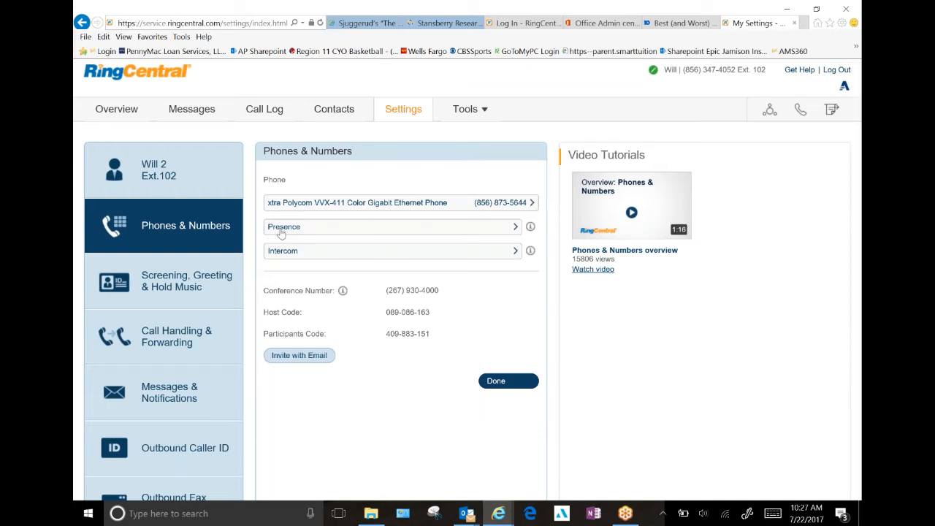
left_click(504, 227)
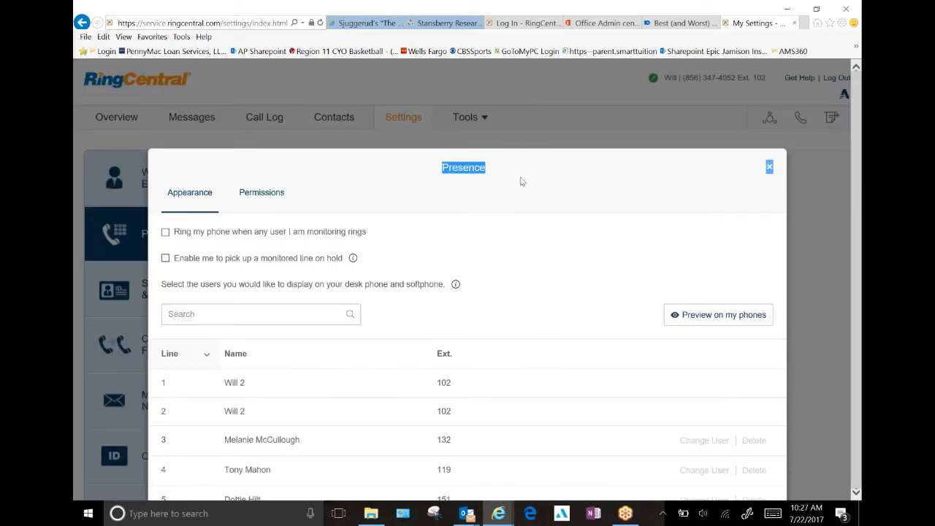
scroll(522, 187, "down", 3)
scroll(522, 191, "up", 1)
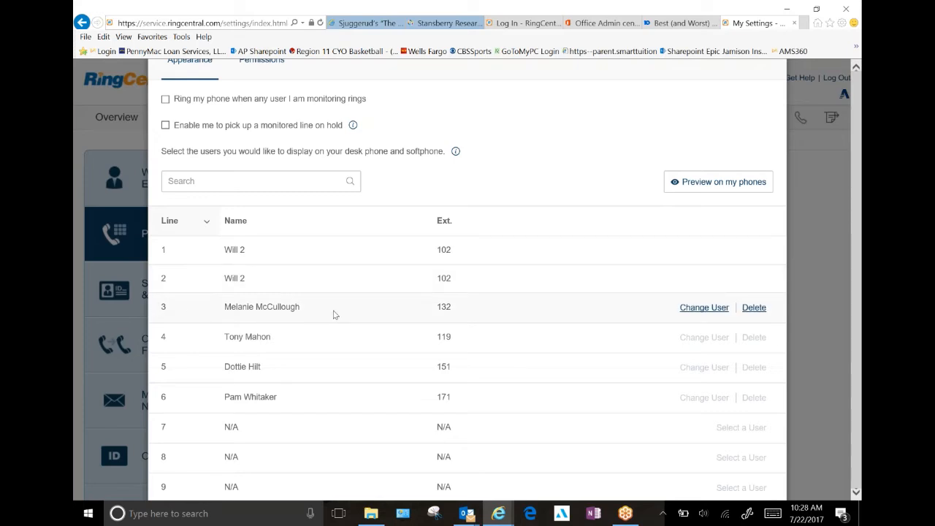
left_click(702, 310)
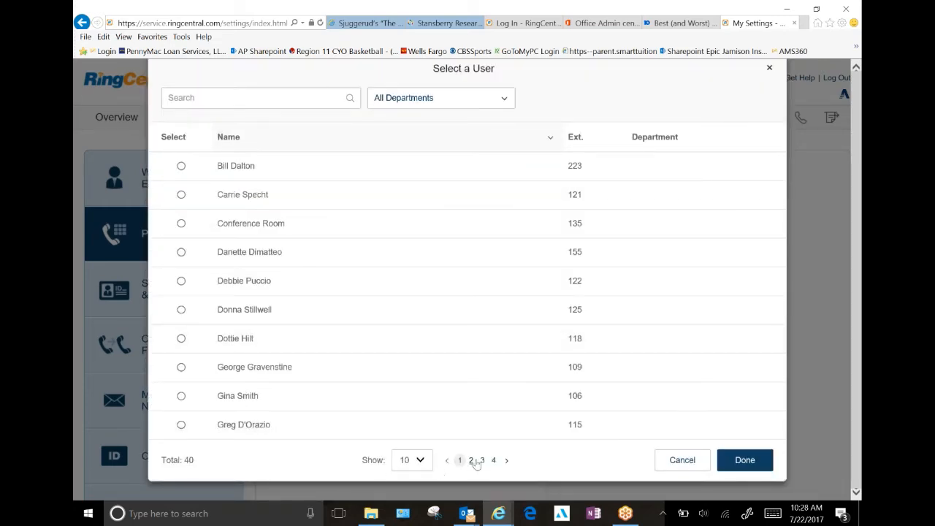
left_click(472, 461)
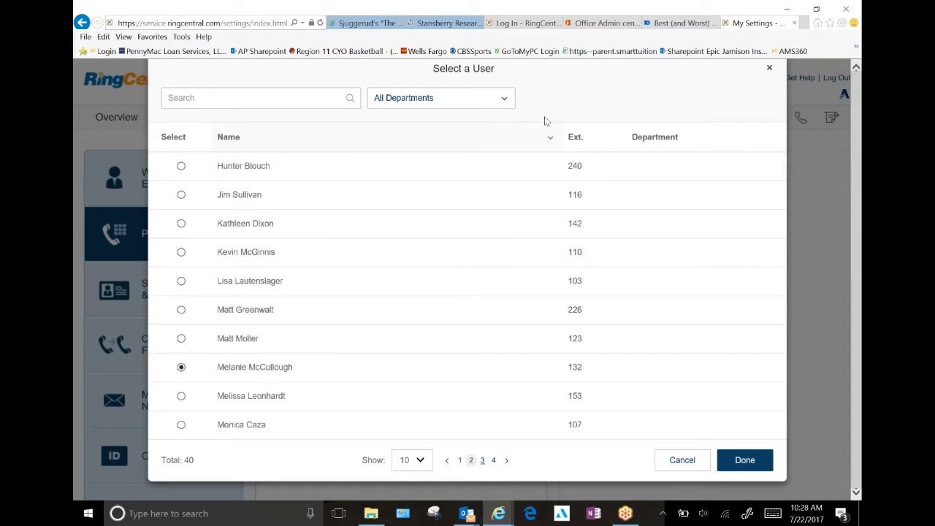
left_click(684, 461)
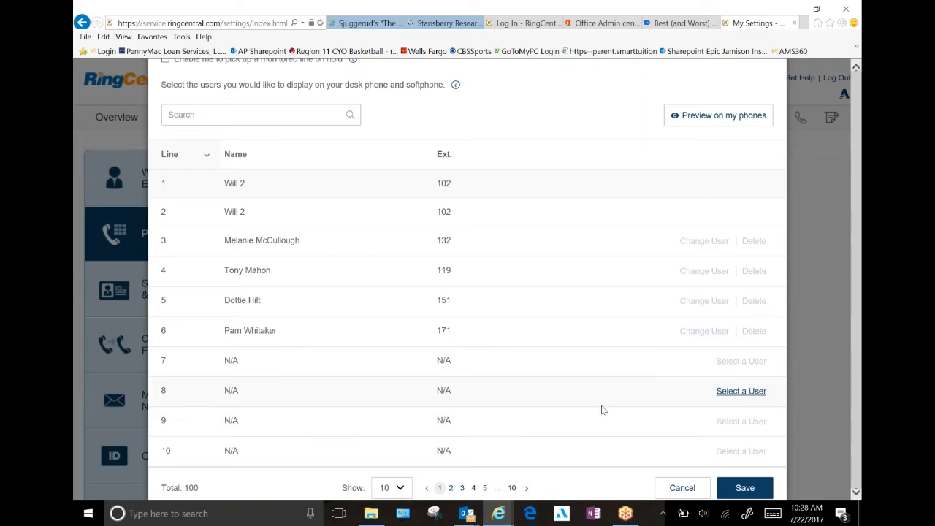
scroll(602, 410, "down", 1)
scroll(602, 410, "up", 3)
scroll(601, 410, "down", 3)
left_click(744, 460)
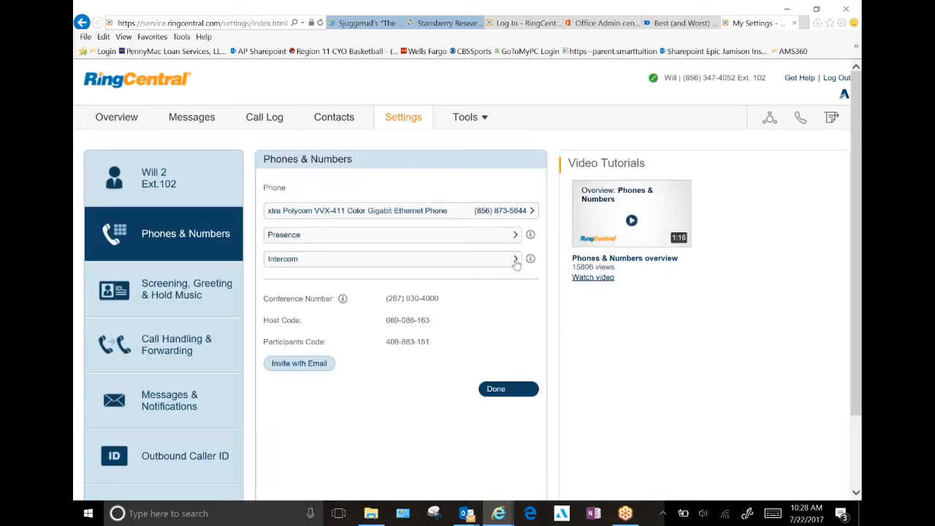
- Allow all users on Intercom Users pages 1–5 to intercom this extension, and save
left_click(516, 261)
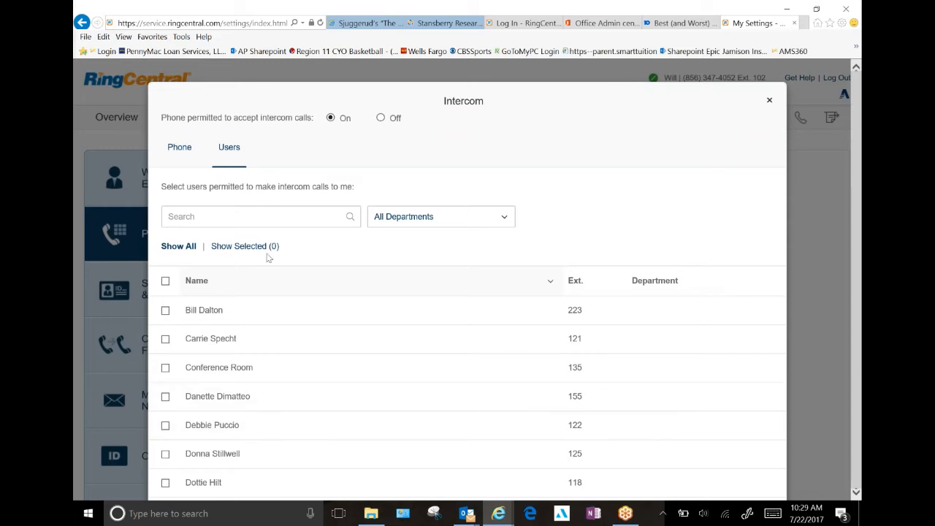
scroll(270, 373, "down", 2)
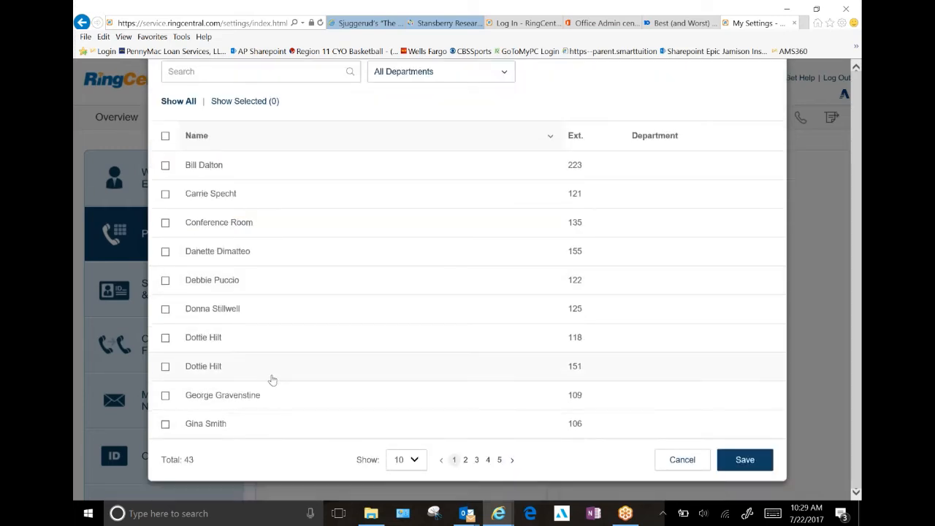
scroll(273, 376, "up", 1)
left_click(166, 205)
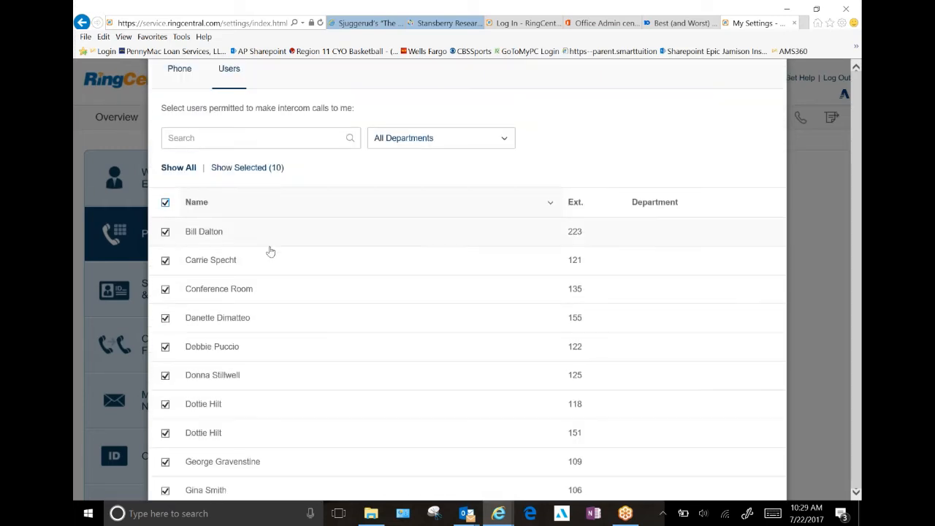
scroll(366, 375, "down", 1)
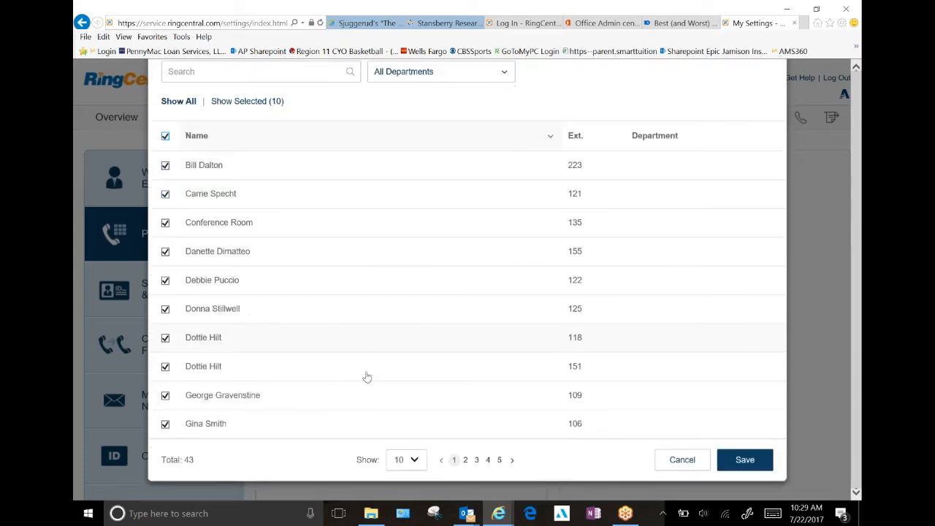
left_click(466, 460)
left_click(166, 136)
left_click(476, 459)
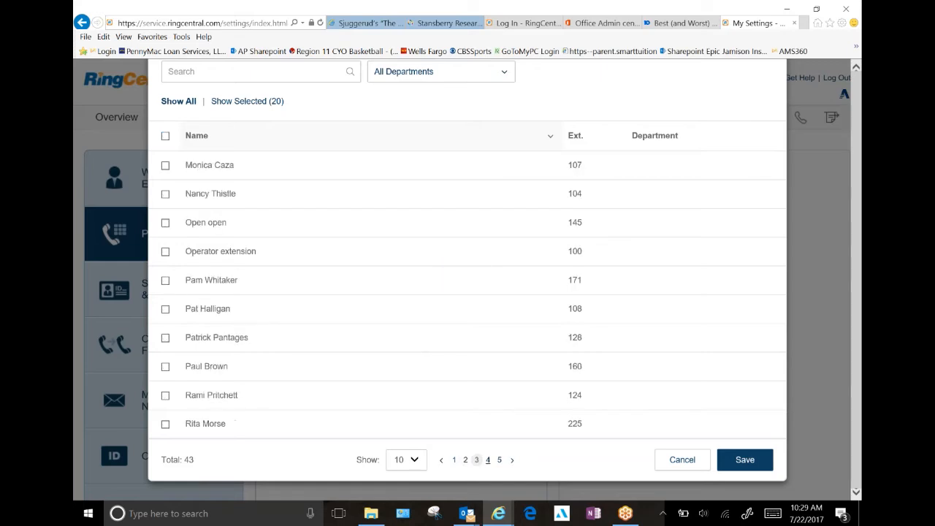
left_click(166, 136)
left_click(488, 460)
left_click(166, 136)
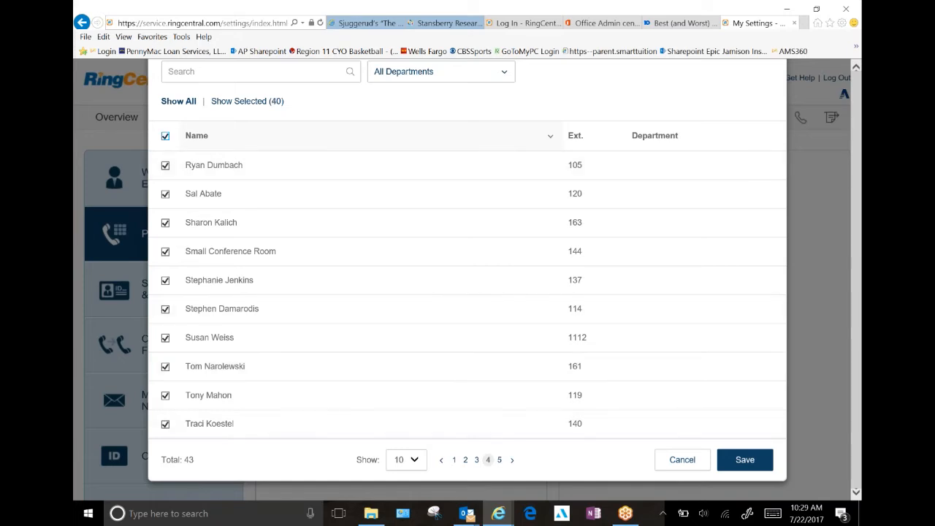
left_click(500, 460)
left_click(165, 198)
left_click(745, 460)
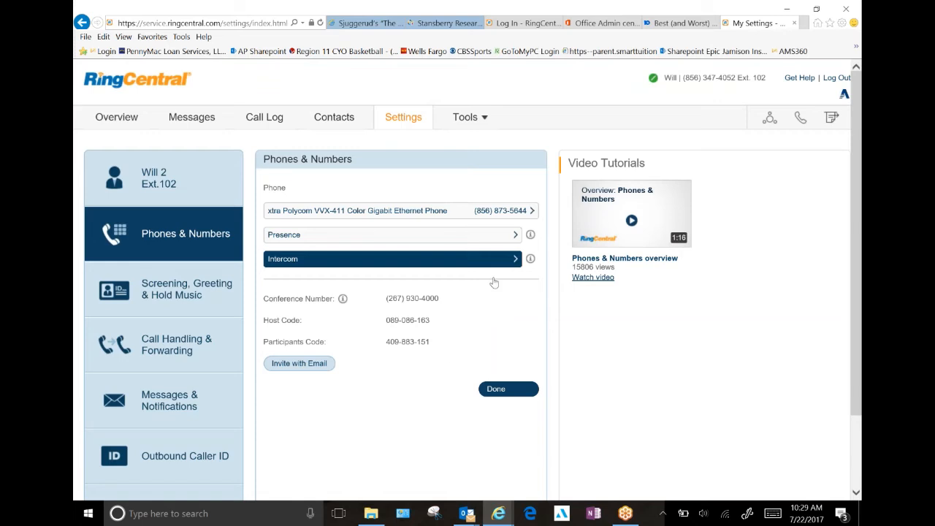
scroll(448, 357, "down", 1)
left_click(343, 232)
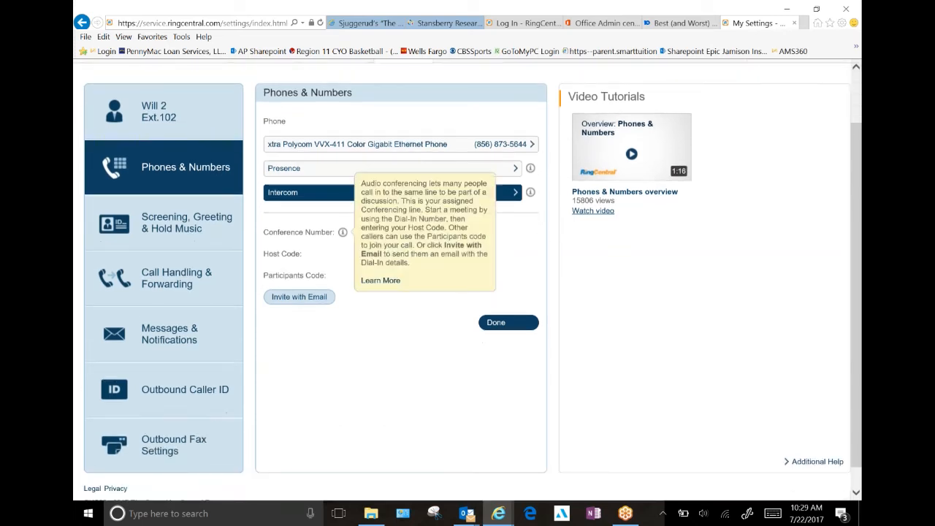
left_click(410, 387)
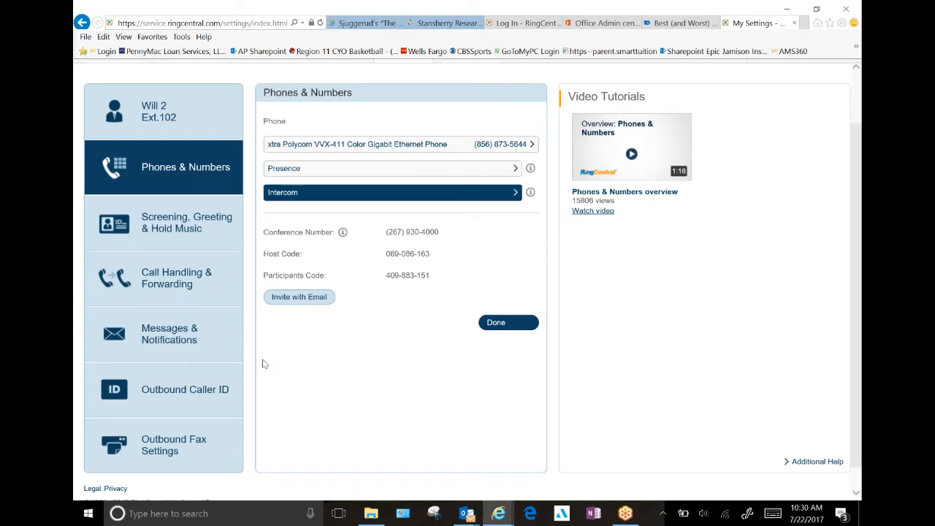
scroll(337, 213, "up", 2)
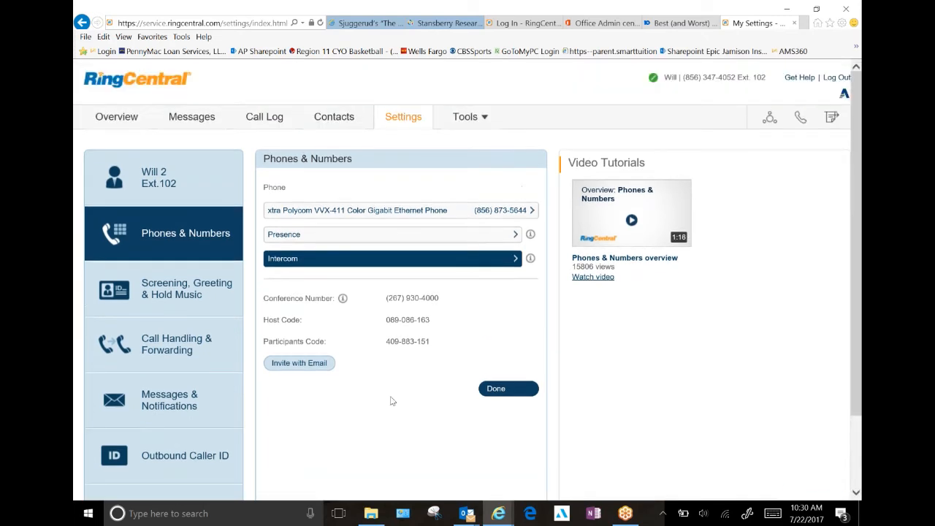
left_click(769, 119)
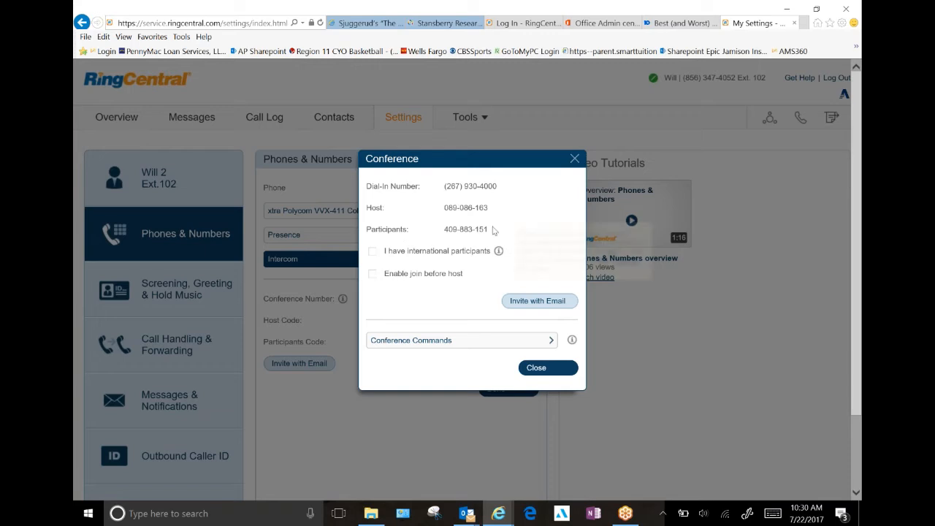
left_click(552, 342)
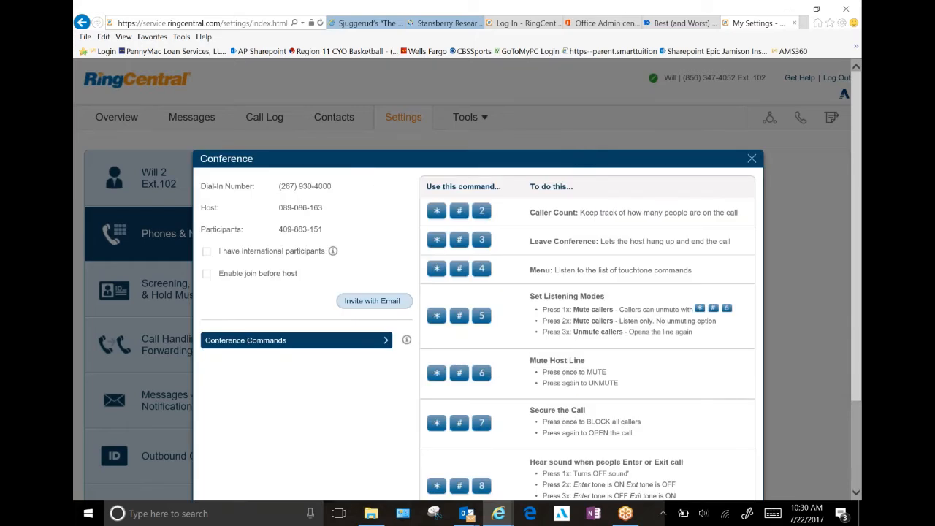
scroll(482, 322, "down", 2)
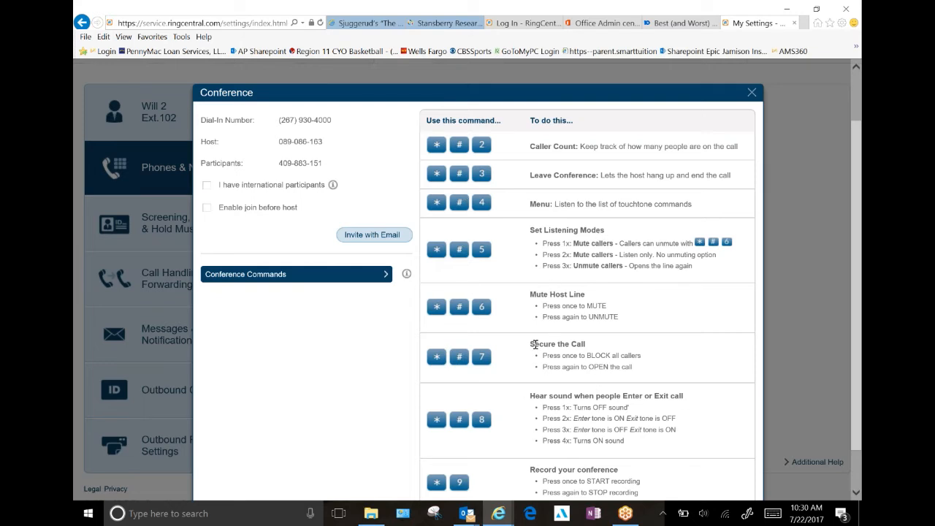
scroll(535, 344, "down", 2)
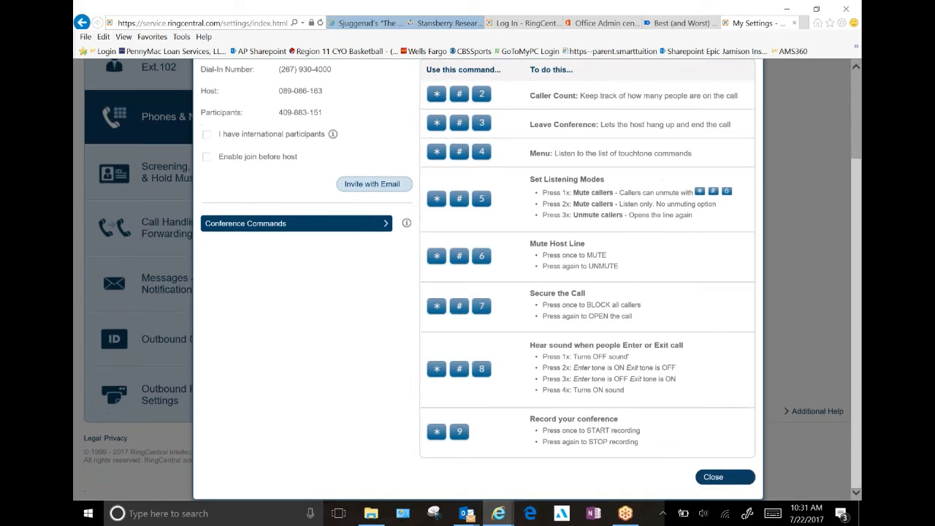
scroll(534, 345, "up", 2)
scroll(534, 344, "down", 2)
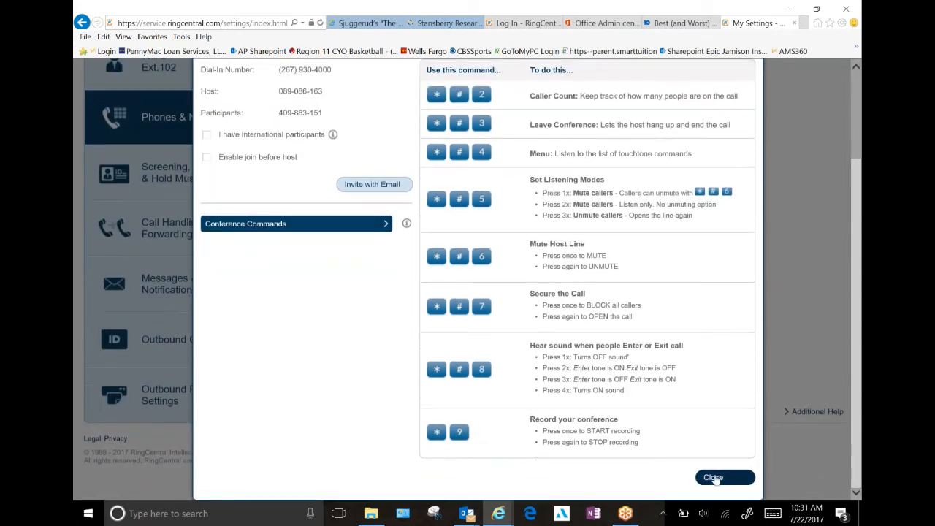
left_click(722, 477)
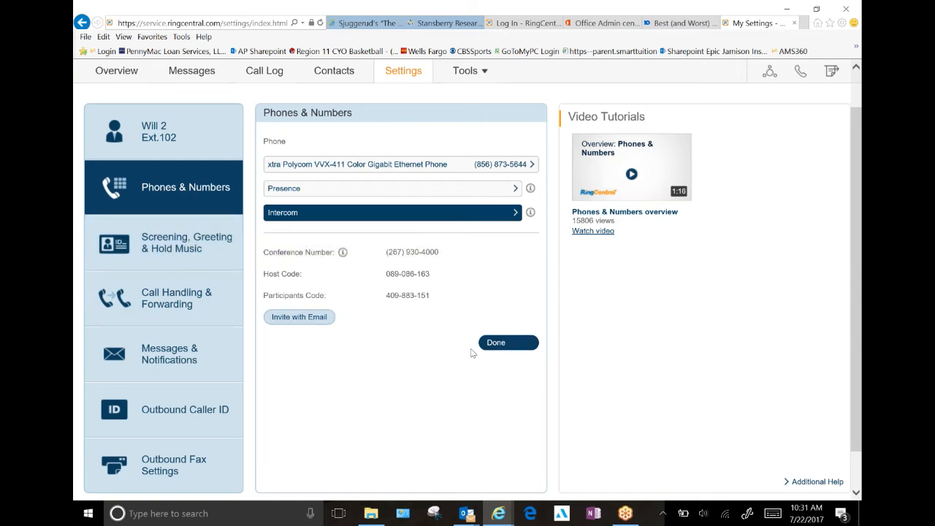
- Close Phones & Numbers and view Screening, Greeting & Hold Music: greeting and screening off, hold music on
left_click(496, 342)
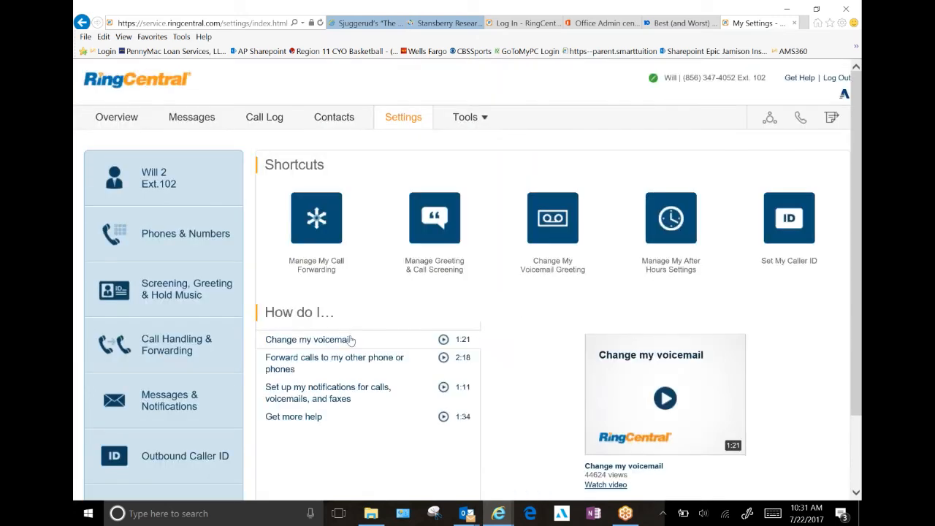
scroll(220, 241, "down", 1)
left_click(209, 232)
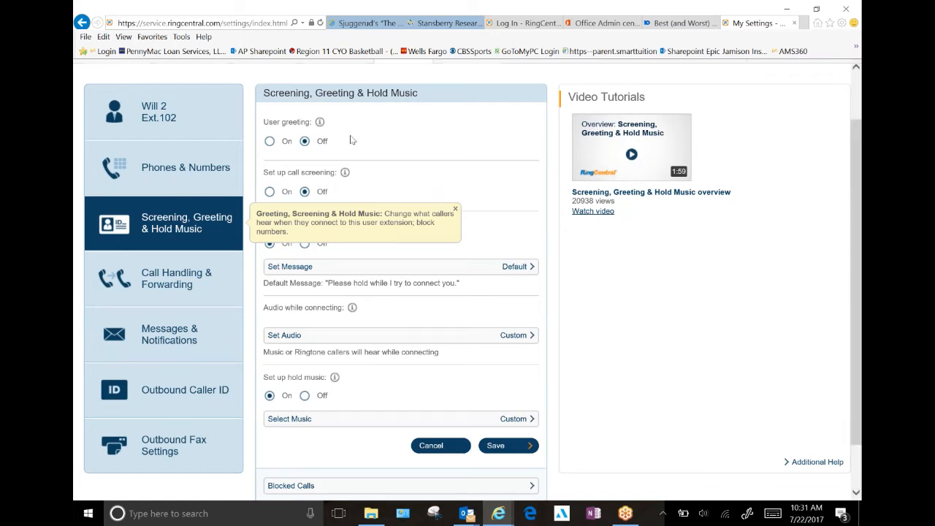
mouse_move(318, 126)
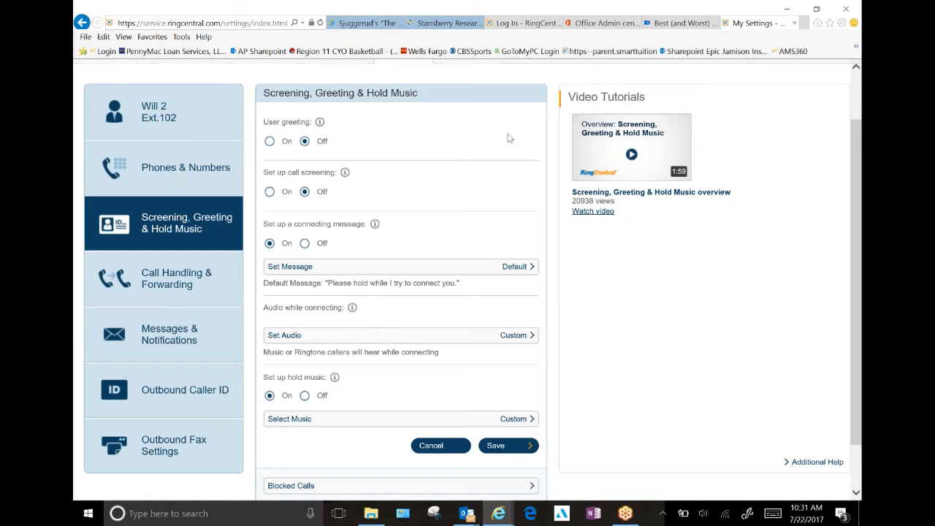
left_click(852, 316)
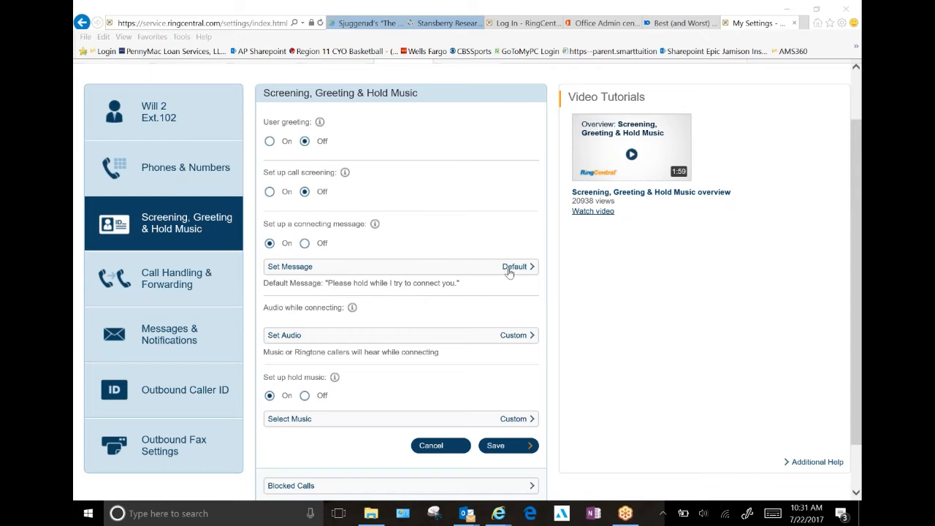
left_click(398, 270)
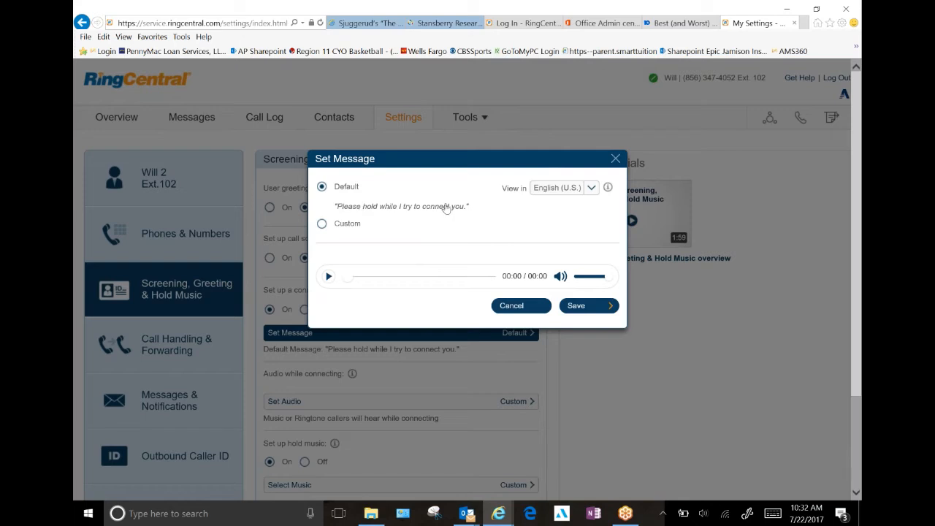
left_click(328, 277)
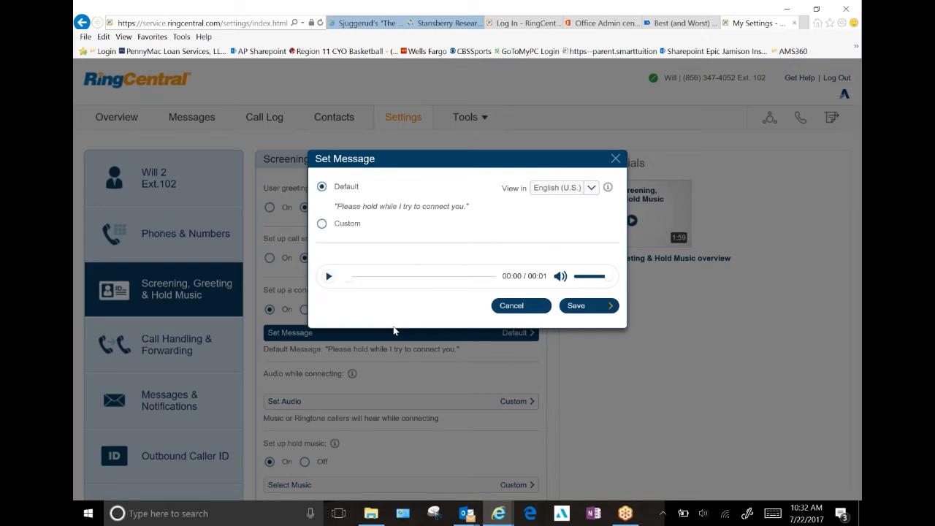
left_click(321, 224)
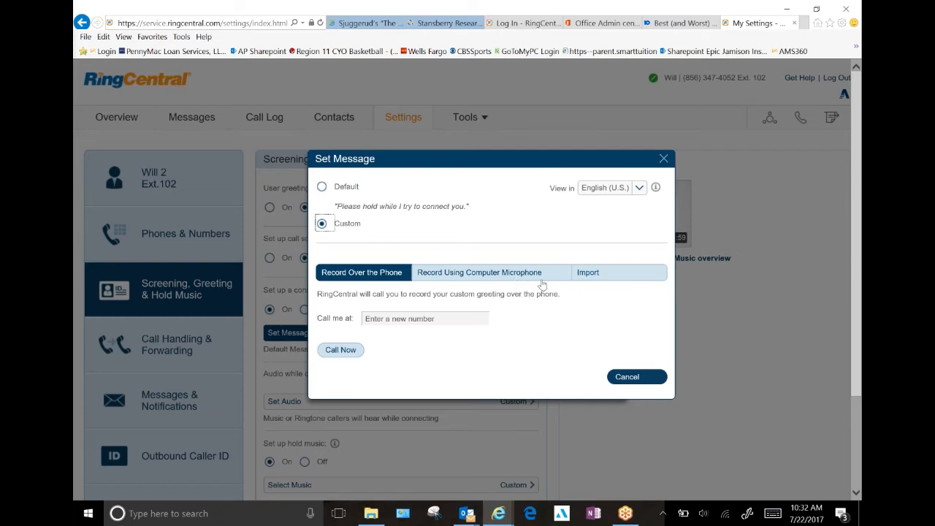
left_click(626, 378)
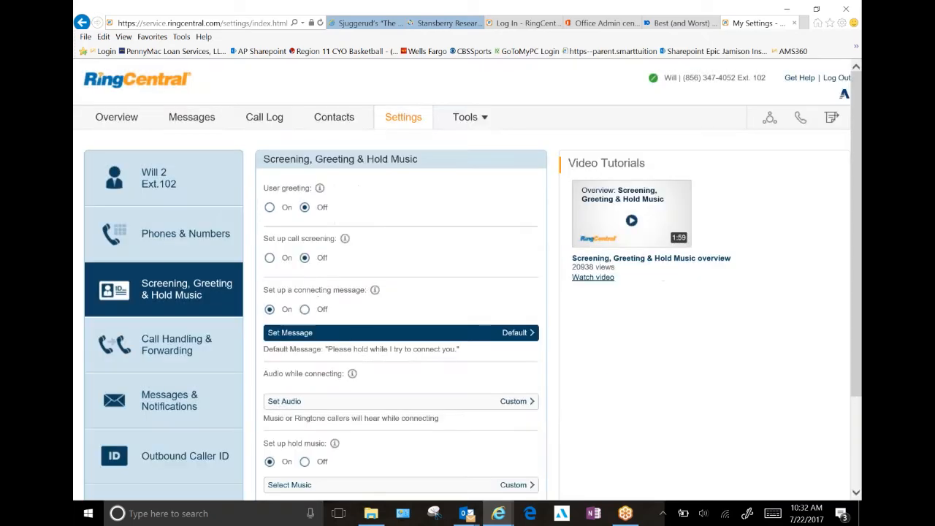
scroll(308, 395, "down", 2)
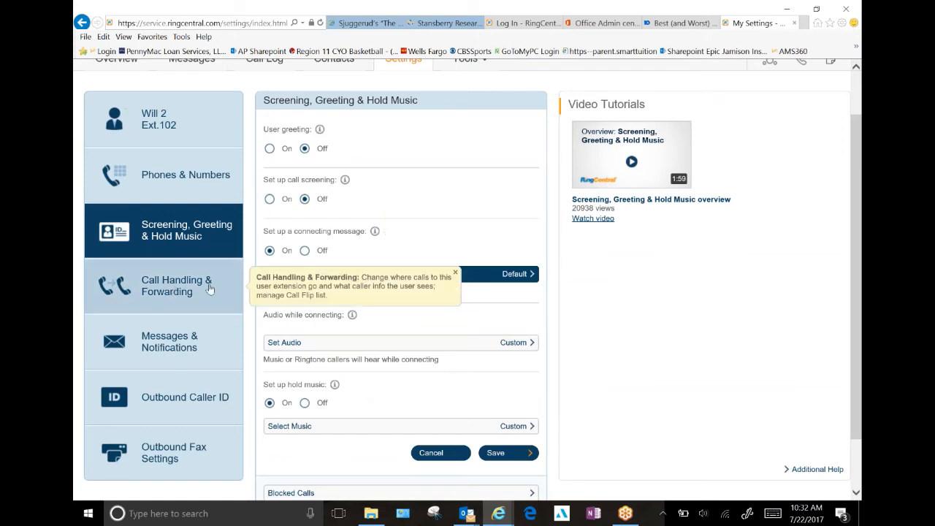
- Review the user-hours Call Handling & Forwarding settings, with the Polycom VVX-411 ringing for 20 secs
left_click(180, 291)
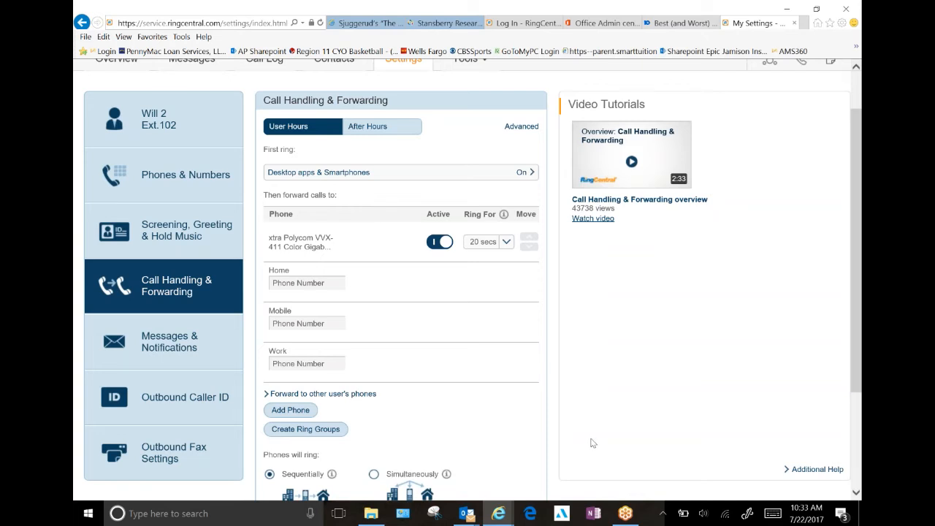
scroll(593, 444, "down", 1)
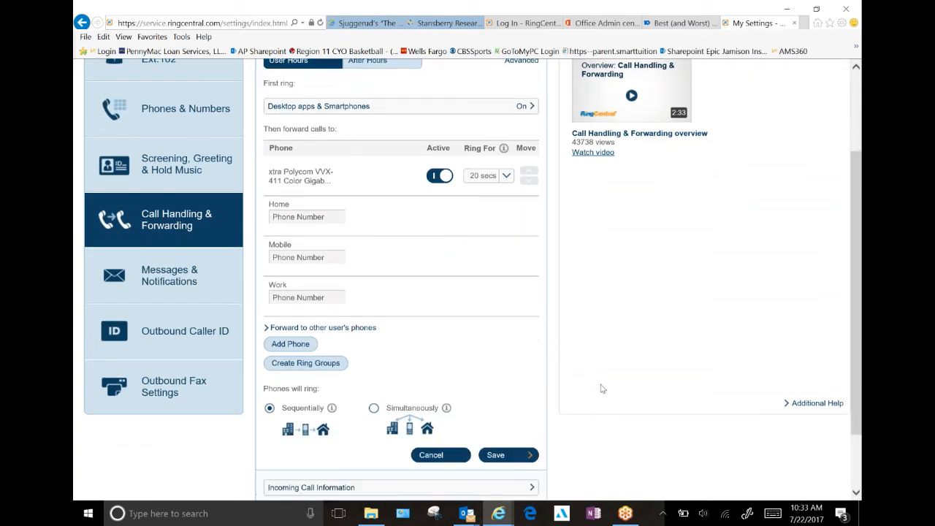
scroll(599, 387, "up", 1)
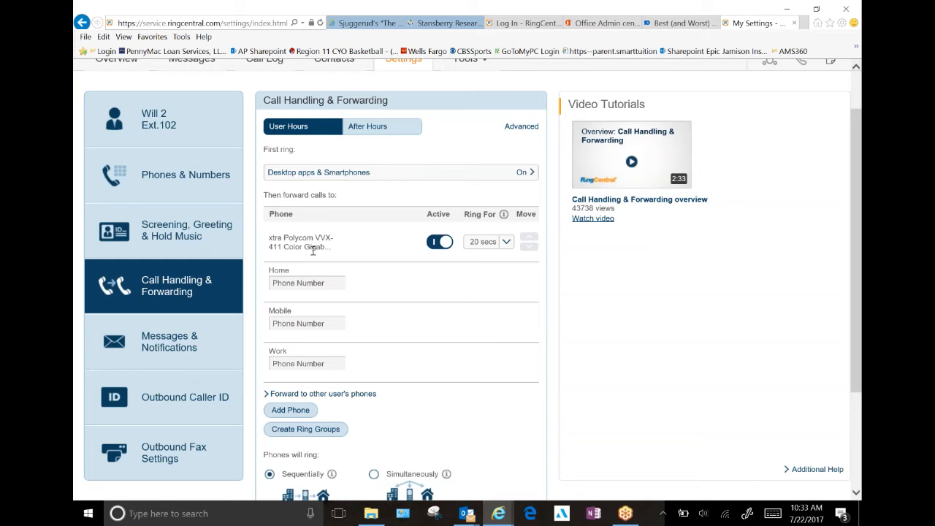
- Enter a mobile forwarding number and switch it to Active
left_click(290, 281)
left_click(274, 322)
left_click(290, 364)
left_click(330, 323)
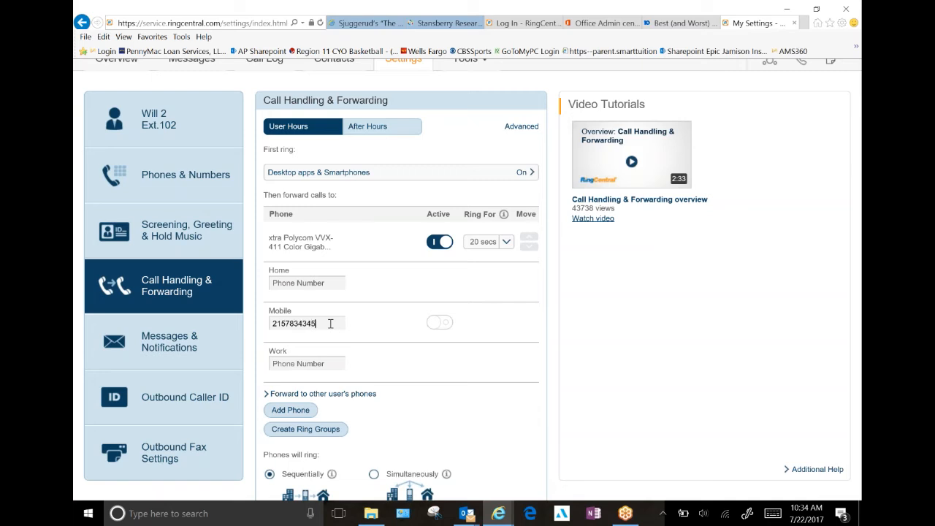
left_click(448, 324)
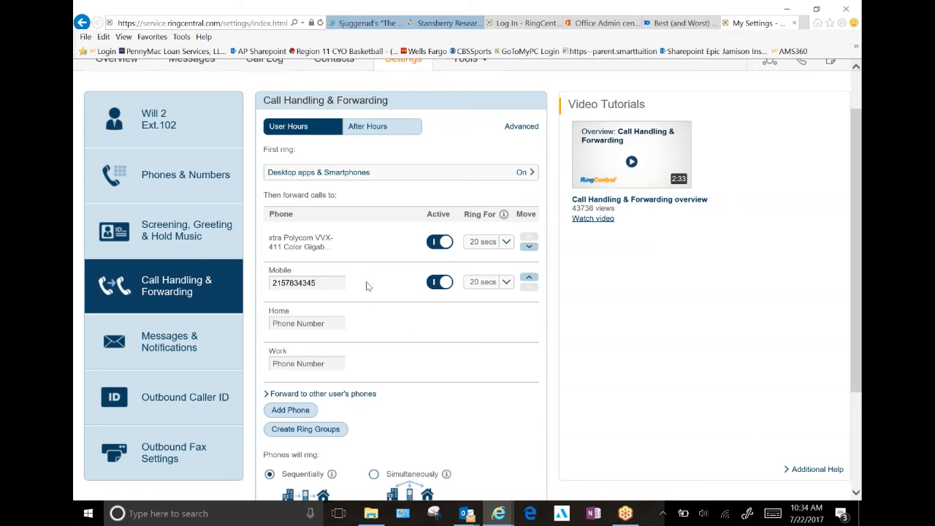
scroll(372, 281, "down", 1)
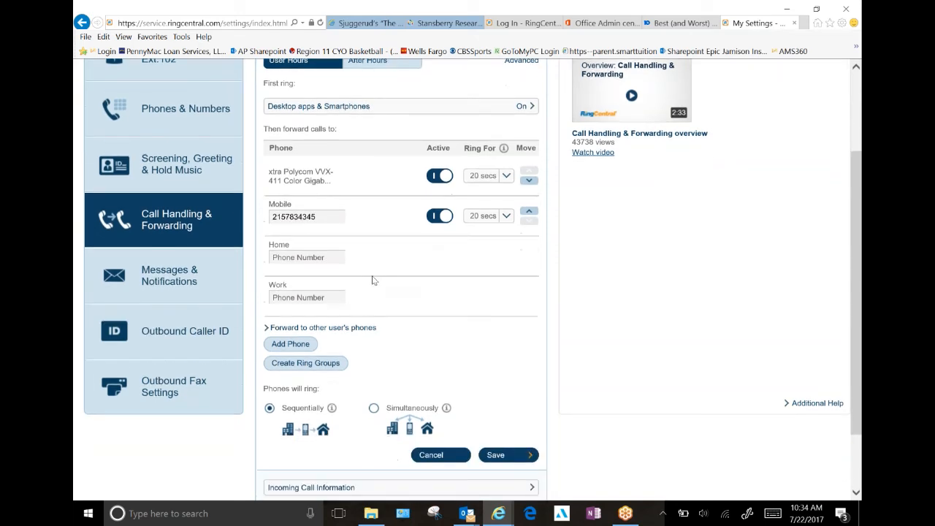
scroll(373, 280, "down", 1)
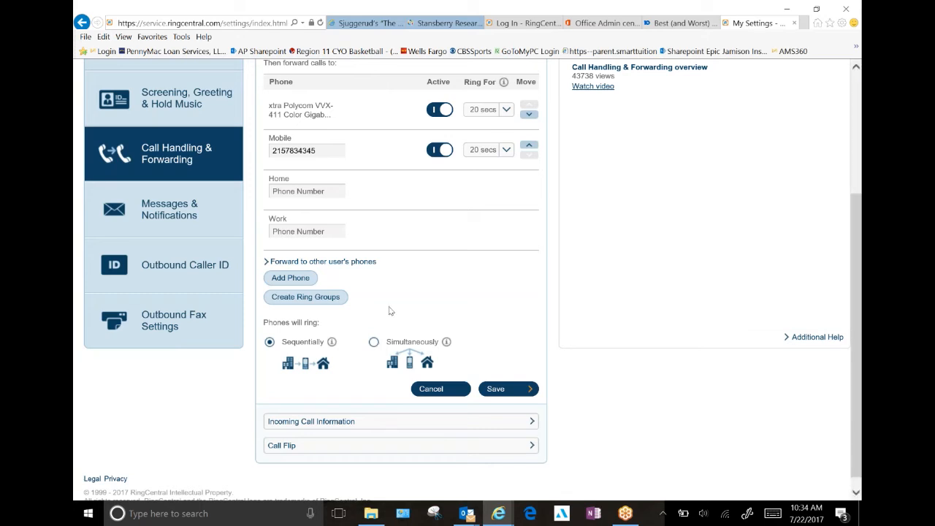
- Keep the desk phone's Ring For duration at 20 secs
left_click(488, 114)
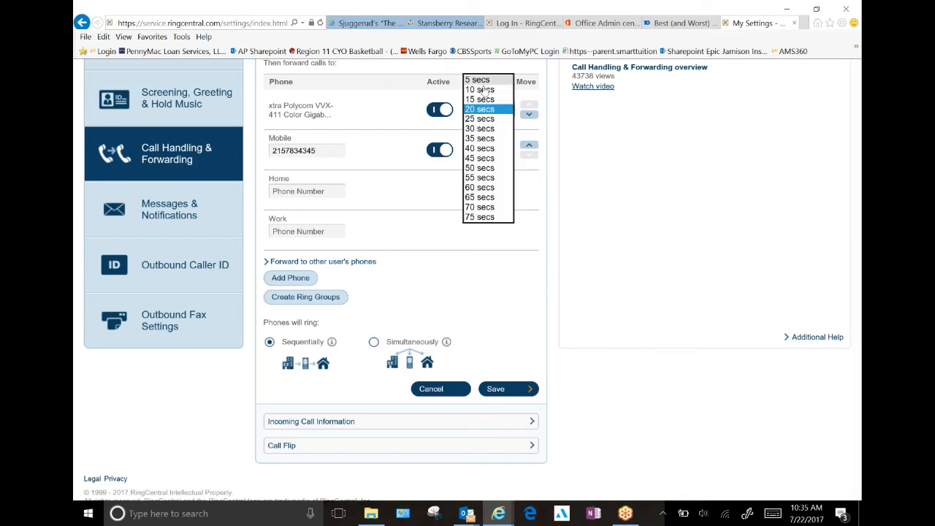
left_click(524, 252)
mouse_move(332, 342)
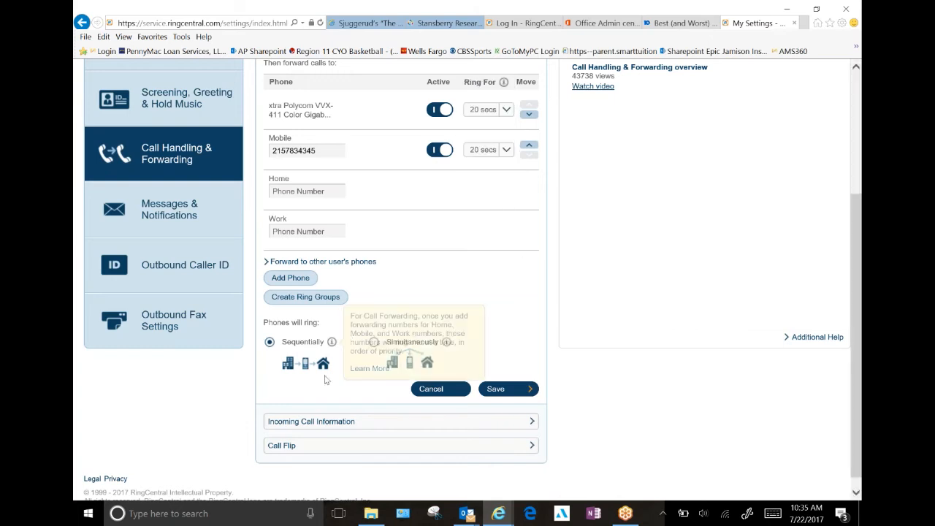
scroll(502, 260, "down", 1)
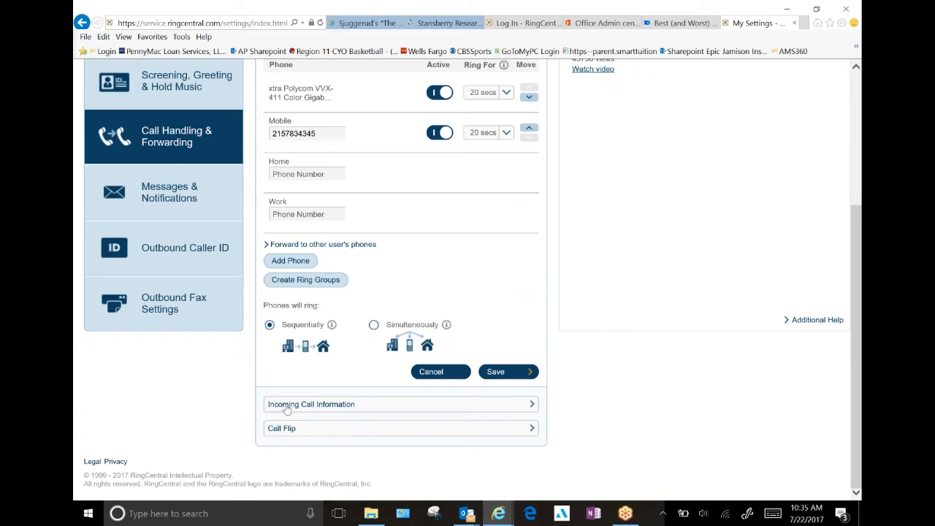
- Review the incoming call information, showing the caller's ID and announcements on non-RingCentral phones, and save
left_click(373, 411)
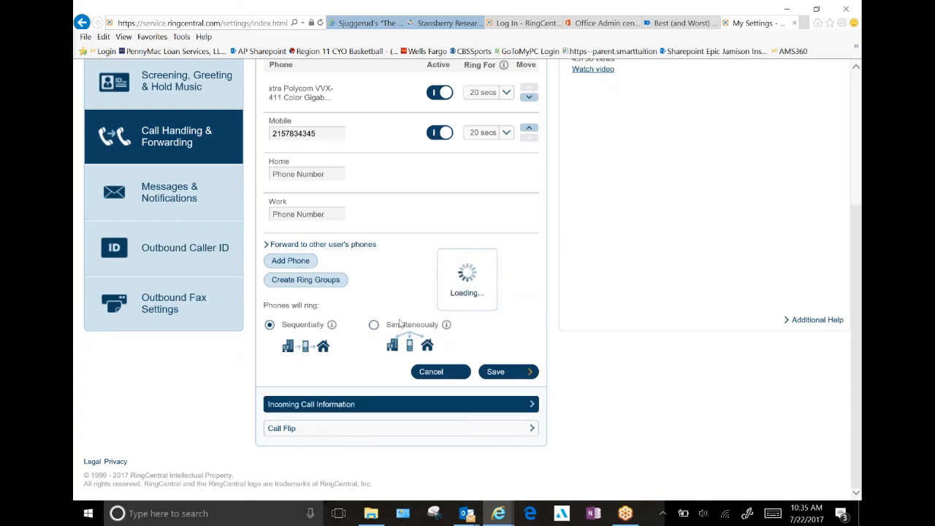
scroll(528, 334, "up", 3)
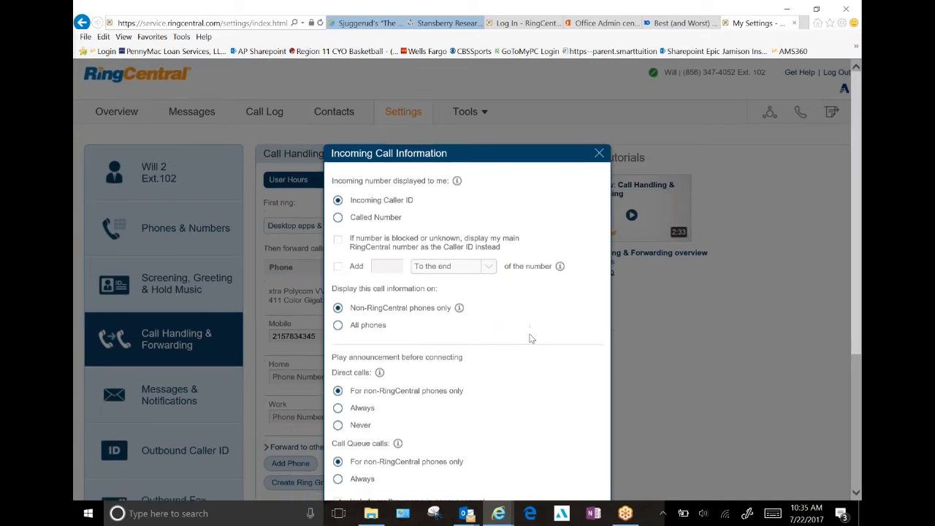
scroll(532, 339, "down", 1)
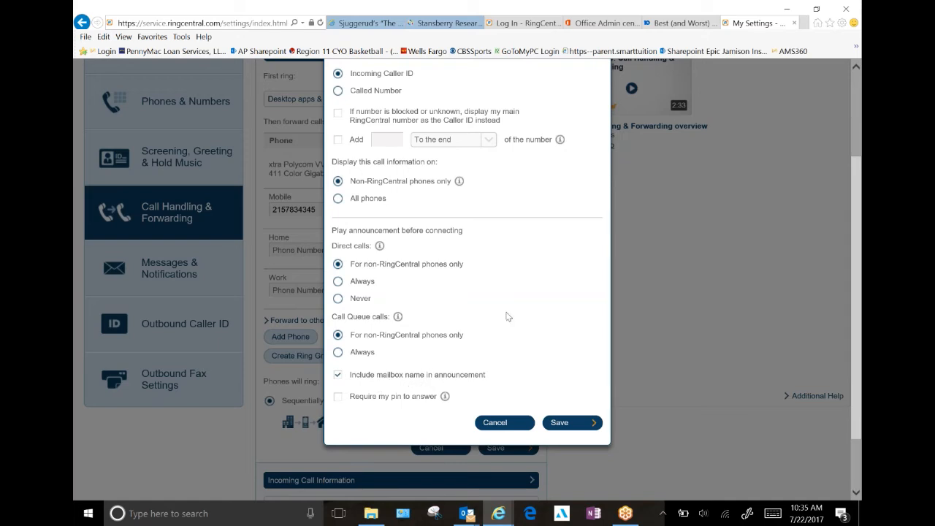
scroll(507, 317, "down", 1)
scroll(507, 316, "up", 1)
left_click(379, 246)
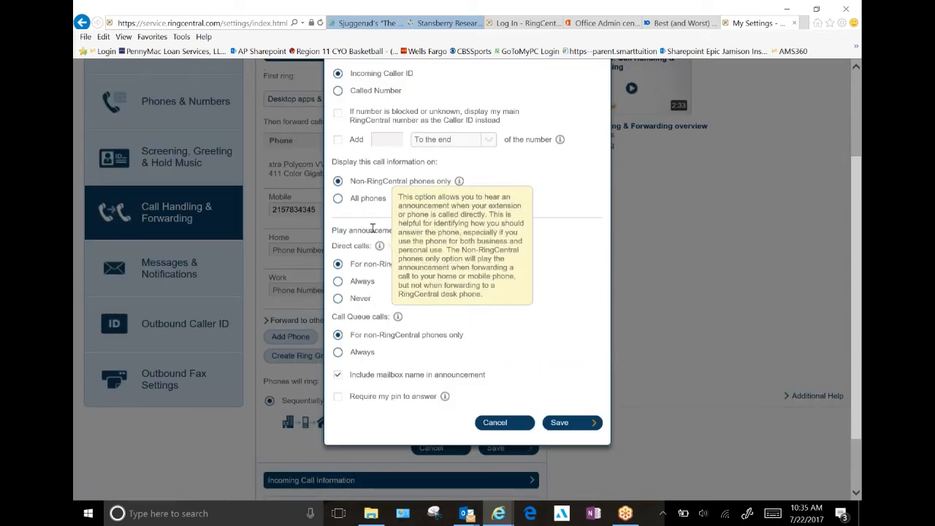
left_click(569, 424)
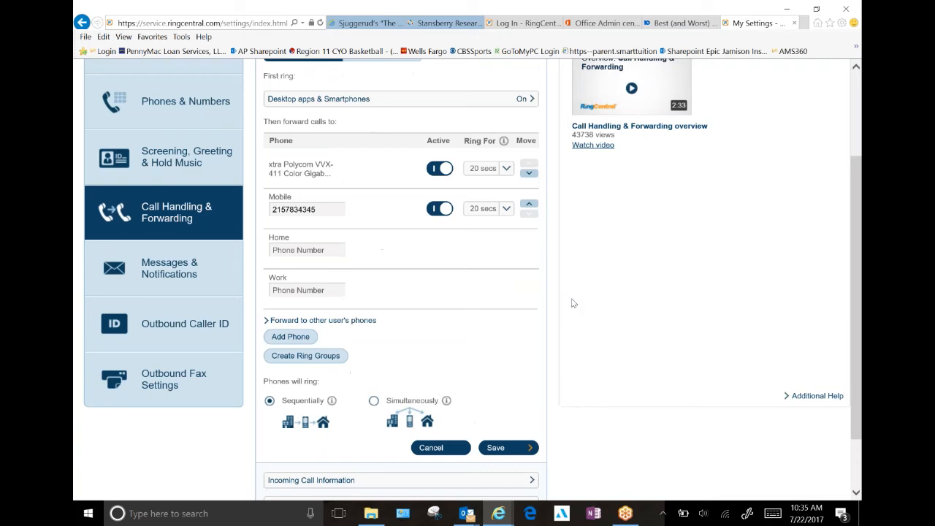
- In Messages & Notifications, try a Custom voicemail greeting, then cancel to keep Default
left_click(169, 274)
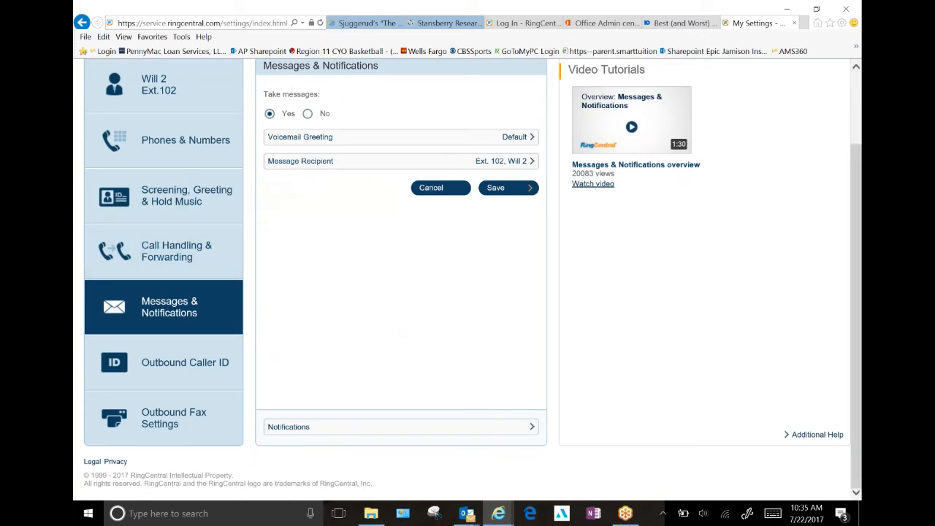
left_click(334, 139)
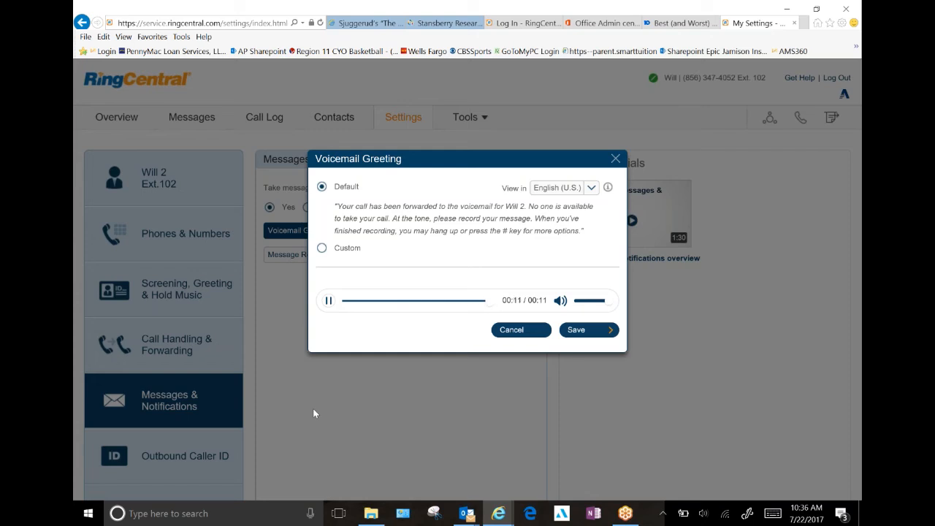
left_click(322, 249)
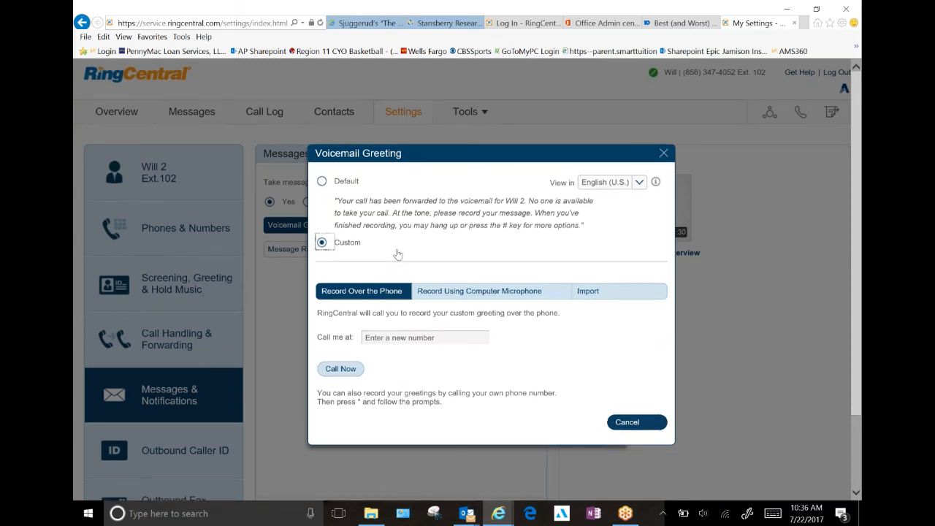
scroll(397, 255, "down", 1)
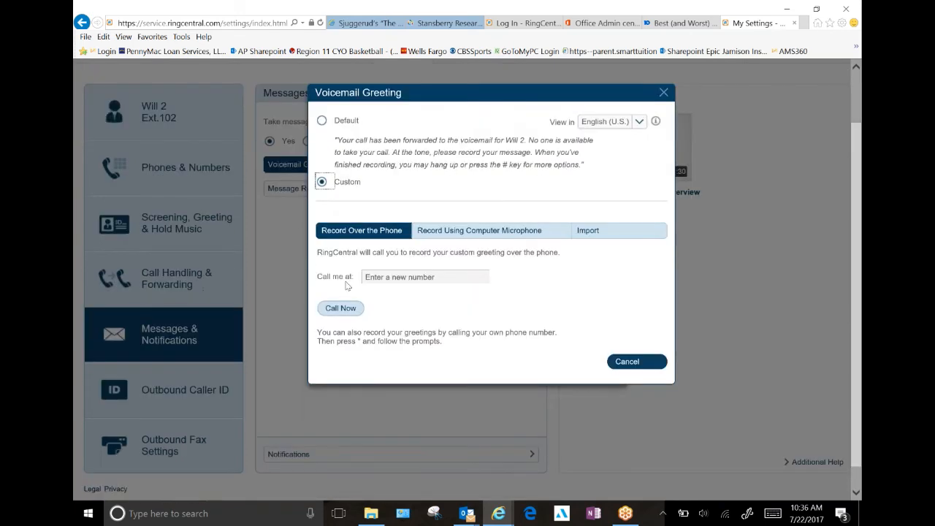
left_click(397, 274)
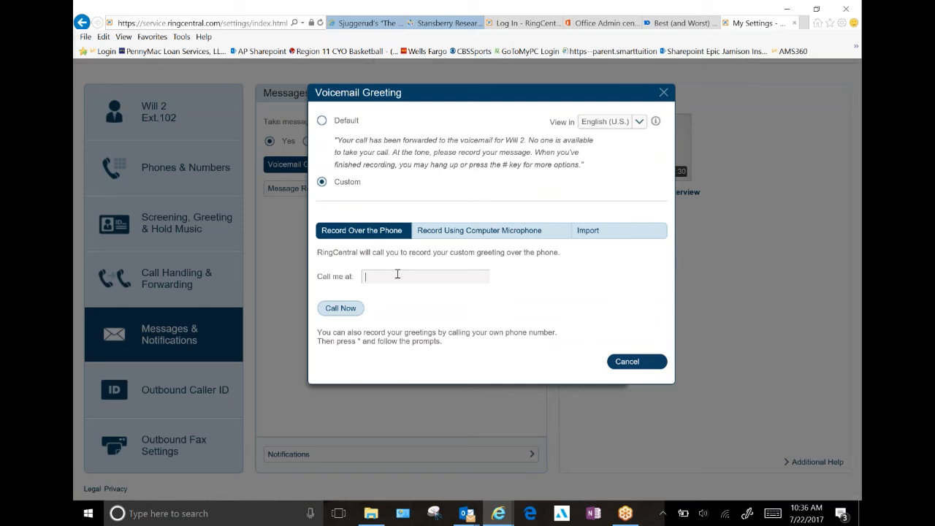
left_click(623, 360)
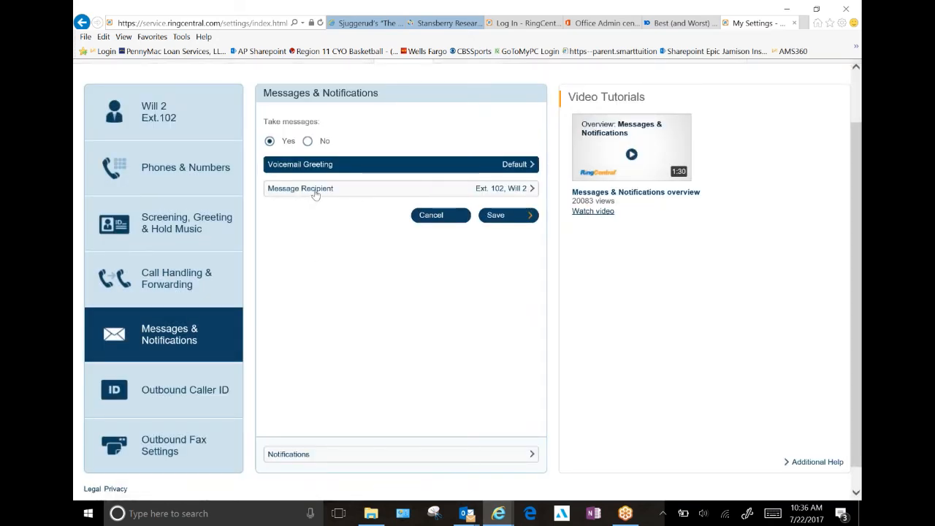
- Choose extension 223 as the message recipient
left_click(316, 191)
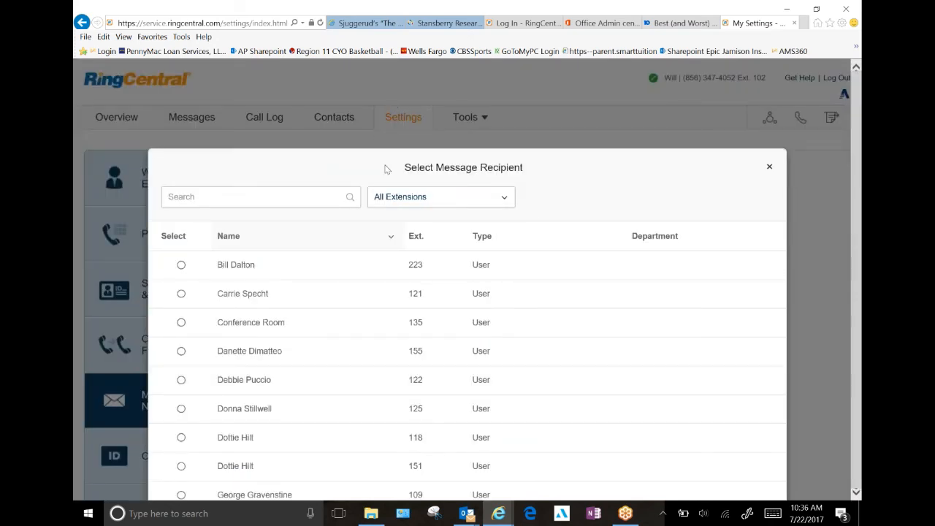
scroll(457, 262, "down", 1)
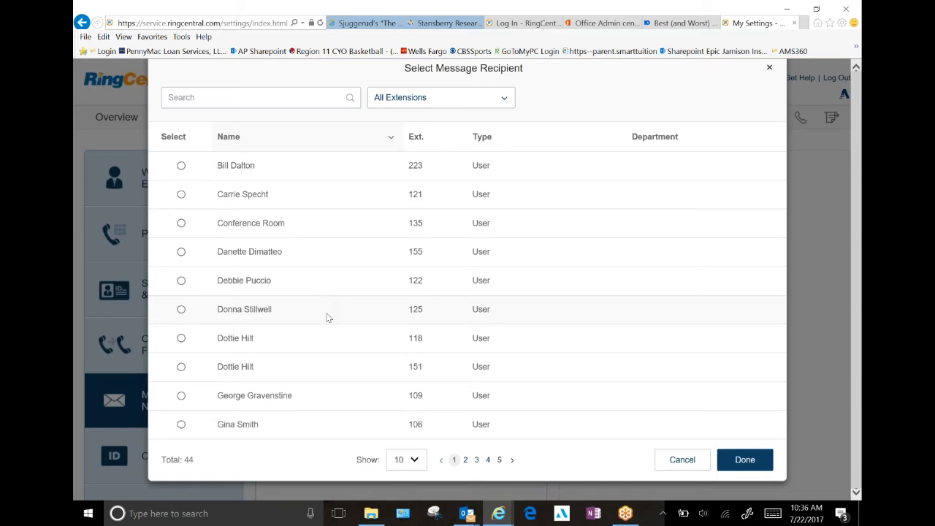
left_click(181, 166)
left_click(722, 463)
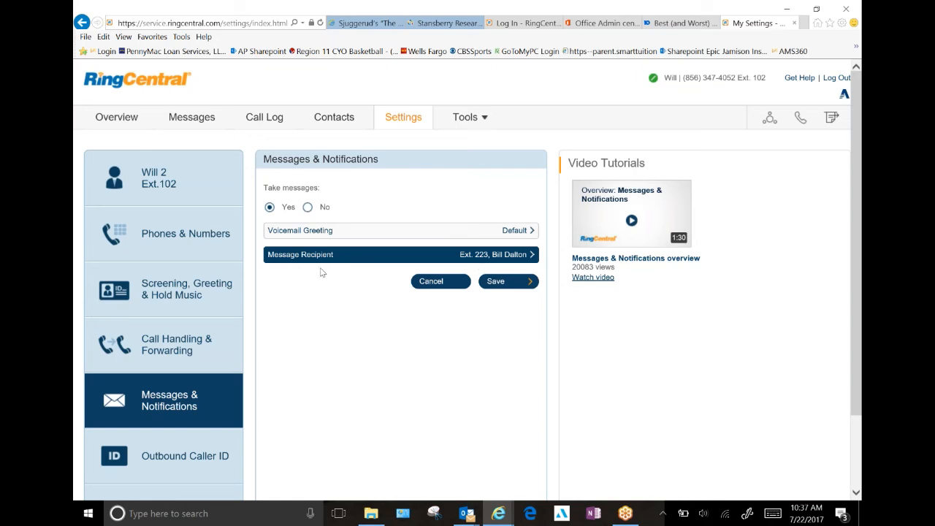
- Recheck the recipient list's second page and extension-type filter without changing anything
left_click(495, 256)
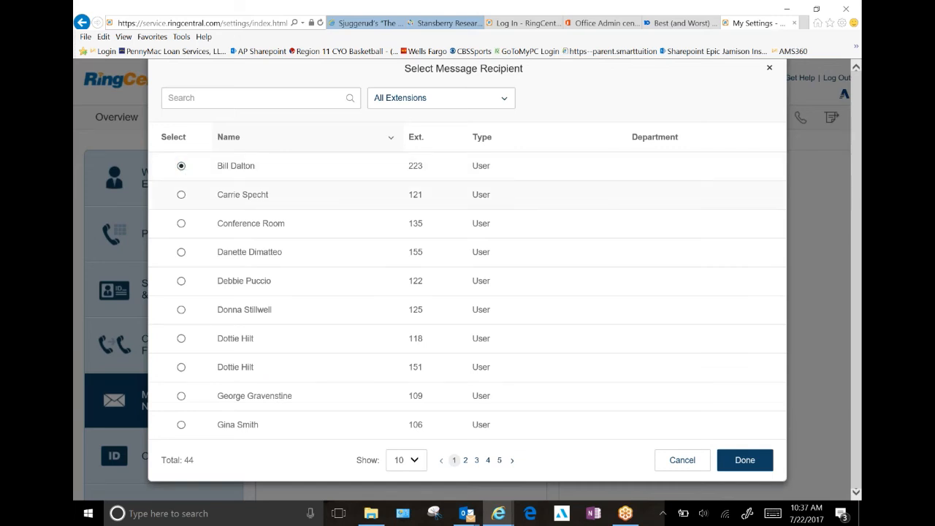
left_click(466, 459)
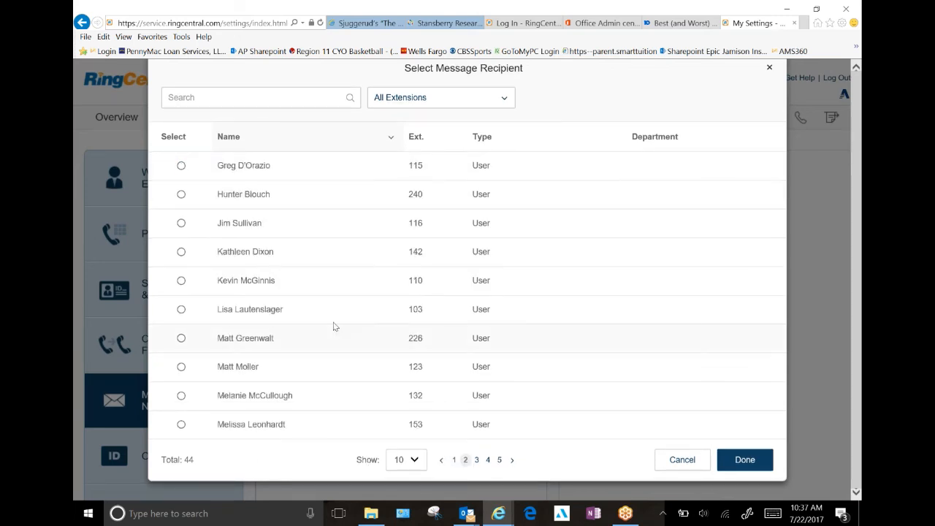
left_click(746, 465)
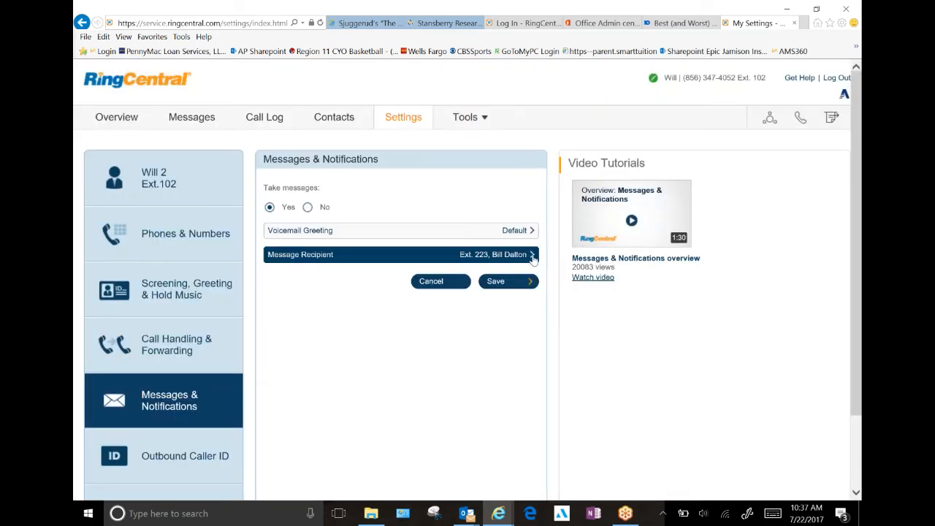
left_click(532, 257)
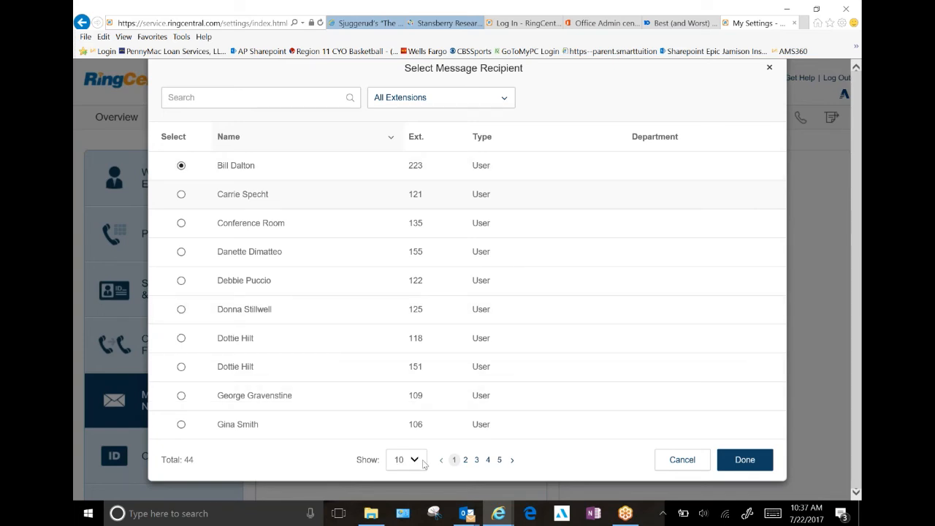
left_click(499, 101)
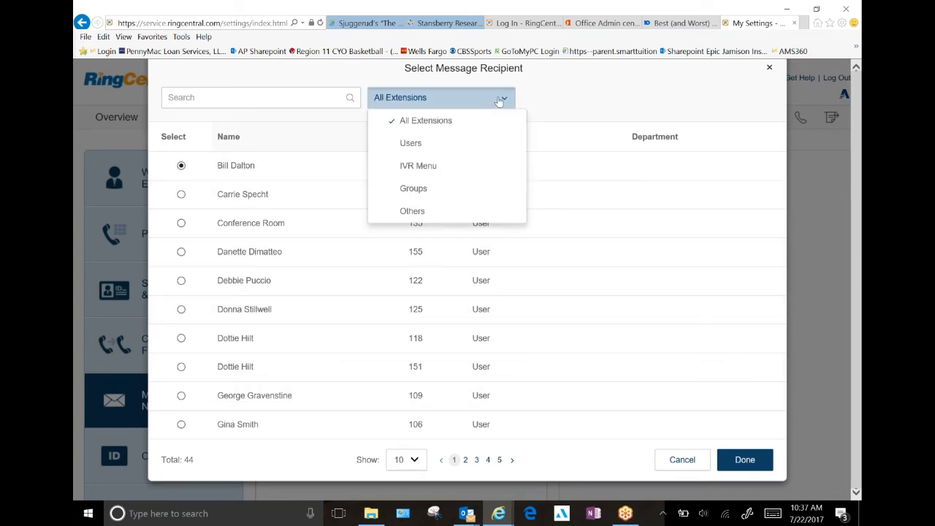
left_click(568, 93)
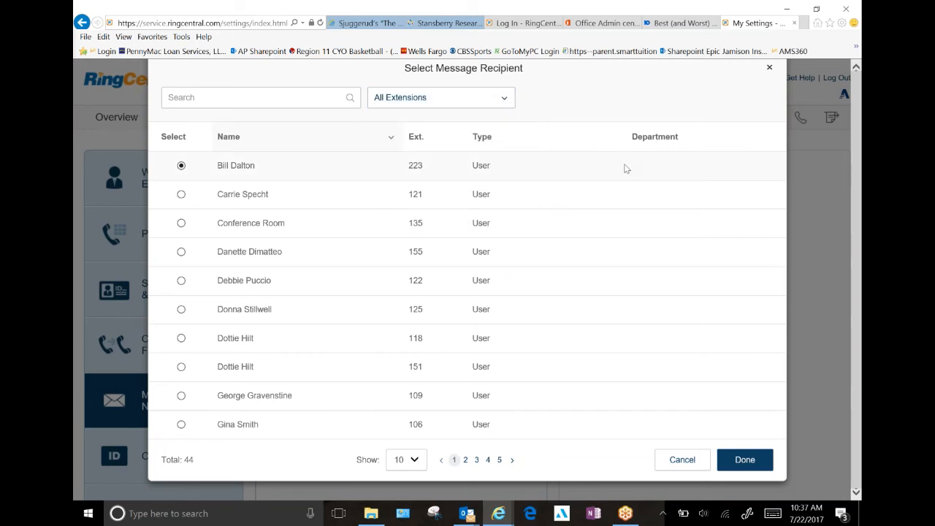
scroll(627, 169, "up", 1)
left_click(770, 136)
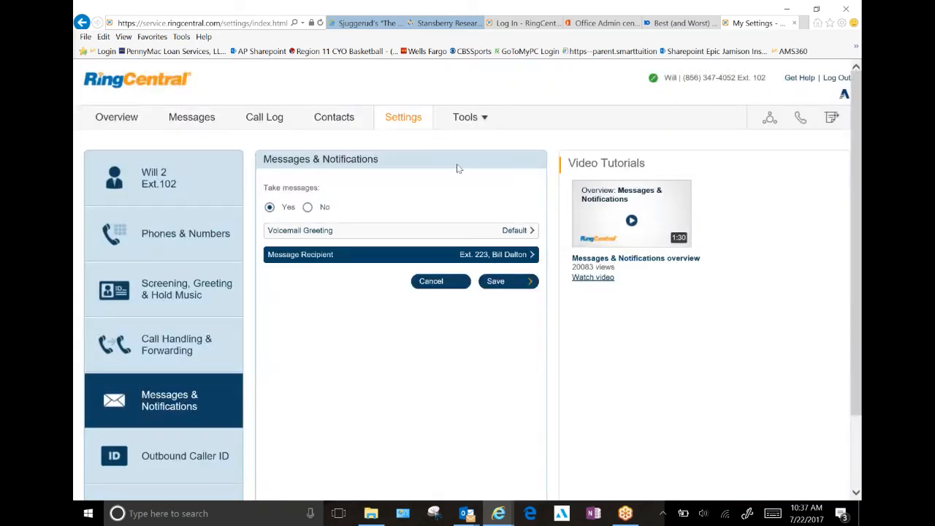
- Toggle Take messages off and back on, then browse all five pages of extensions
left_click(308, 208)
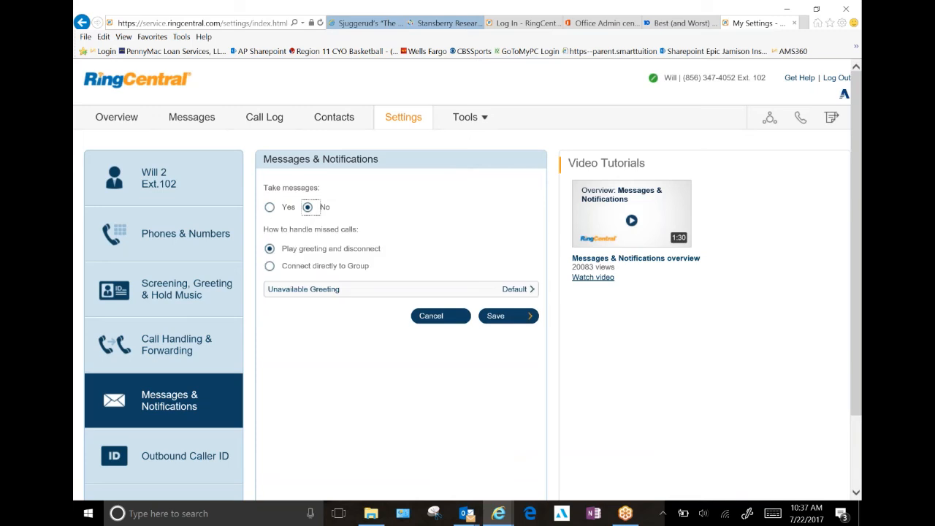
left_click(270, 207)
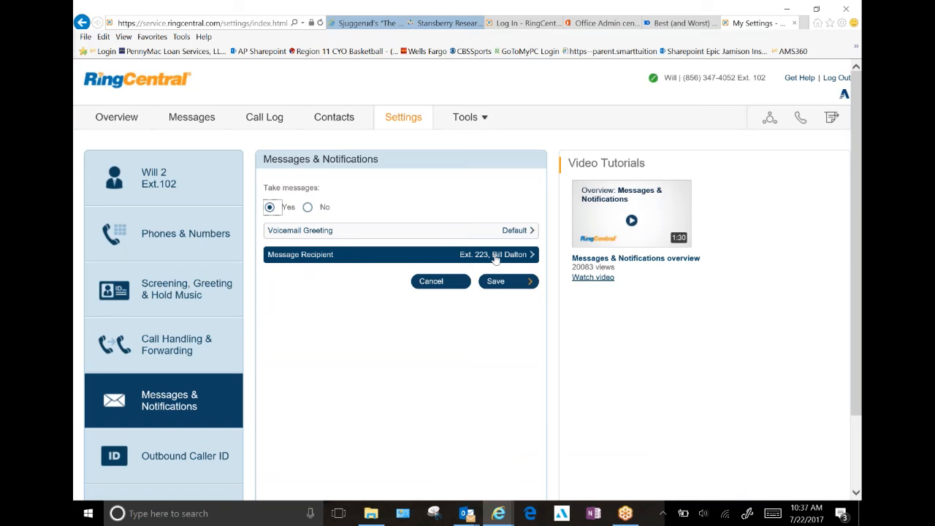
left_click(523, 257)
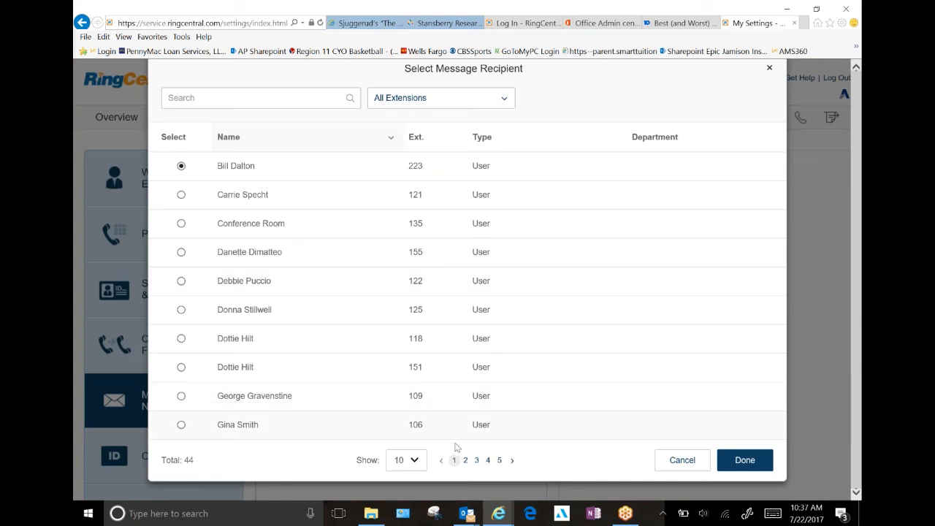
left_click(465, 460)
left_click(476, 460)
left_click(488, 460)
left_click(500, 461)
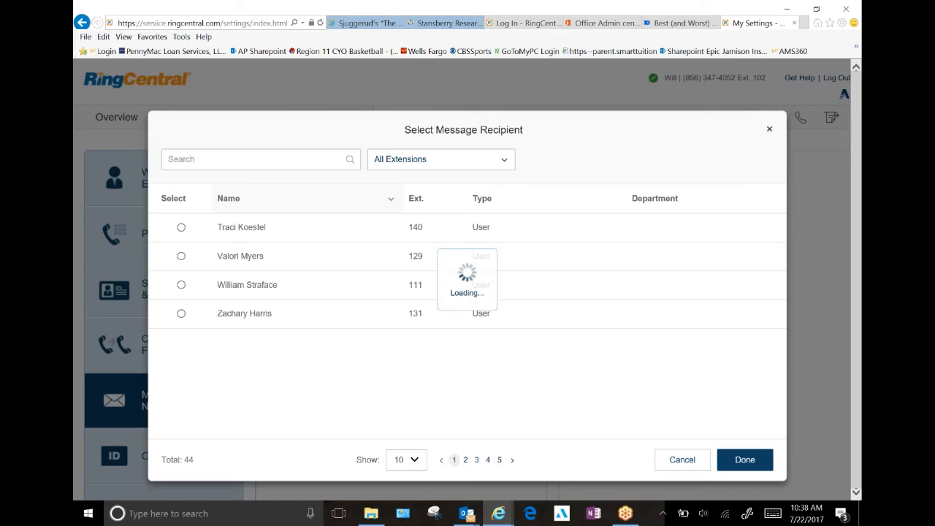
left_click(454, 459)
- Select extension 111 on page 5 as the message recipient and confirm
left_click(181, 256)
left_click(181, 227)
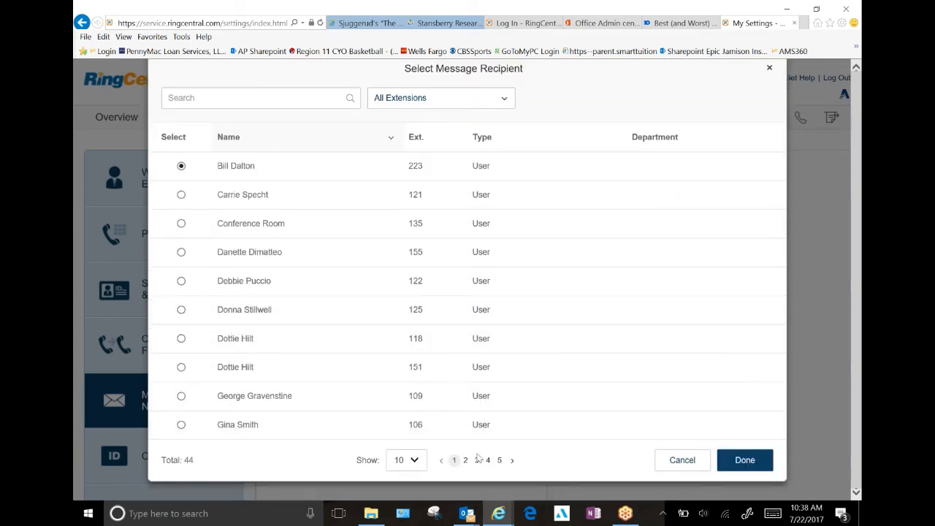
left_click(466, 460)
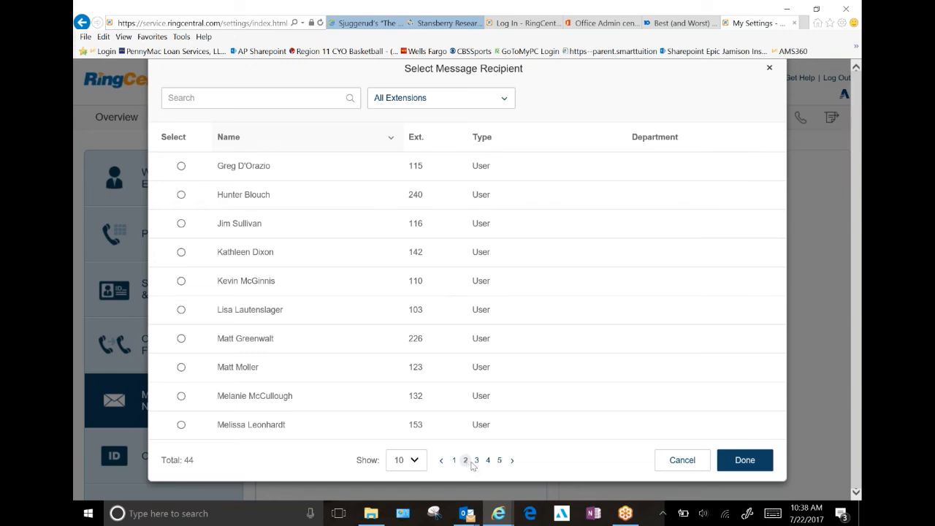
left_click(477, 461)
left_click(488, 461)
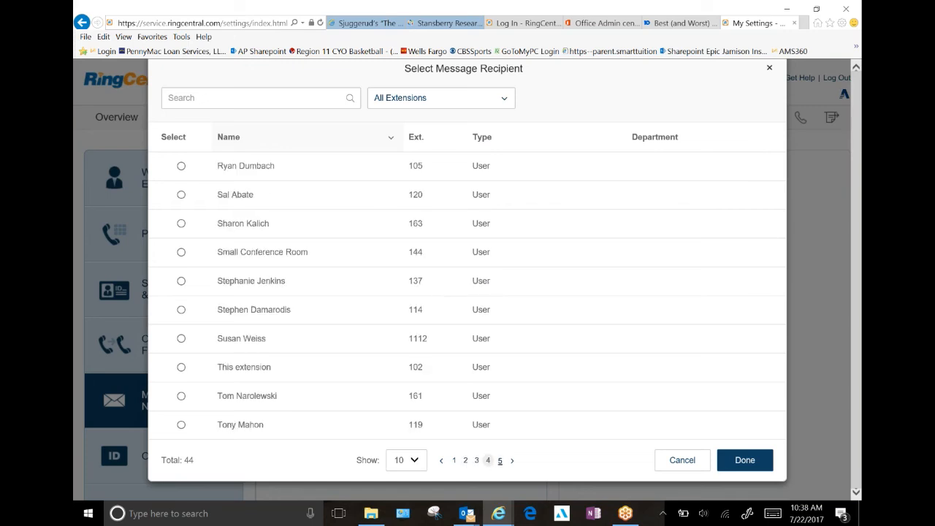
left_click(500, 460)
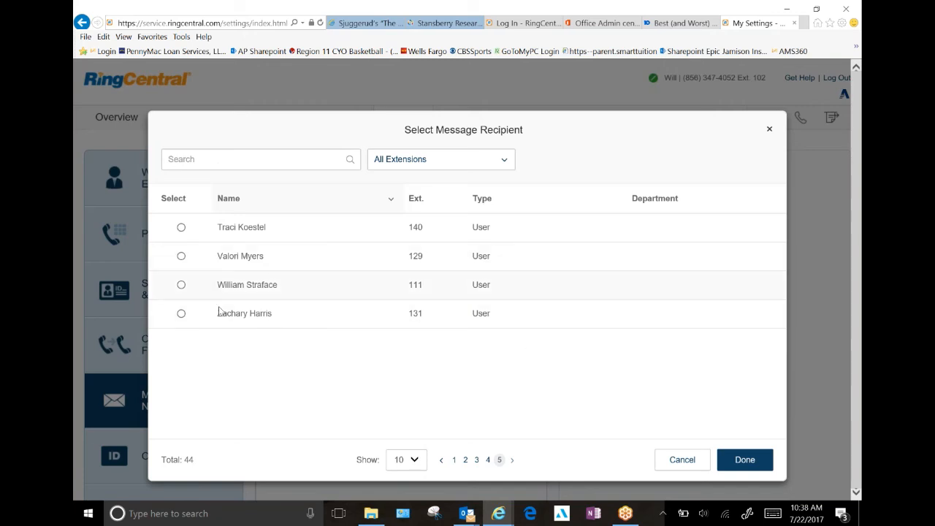
left_click(181, 285)
left_click(744, 461)
scroll(646, 405, "down", 3)
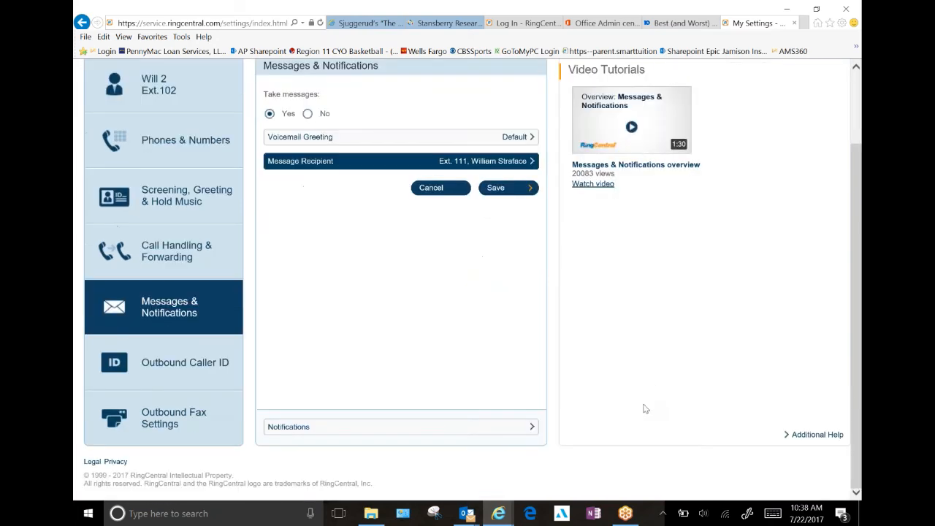
left_click(522, 428)
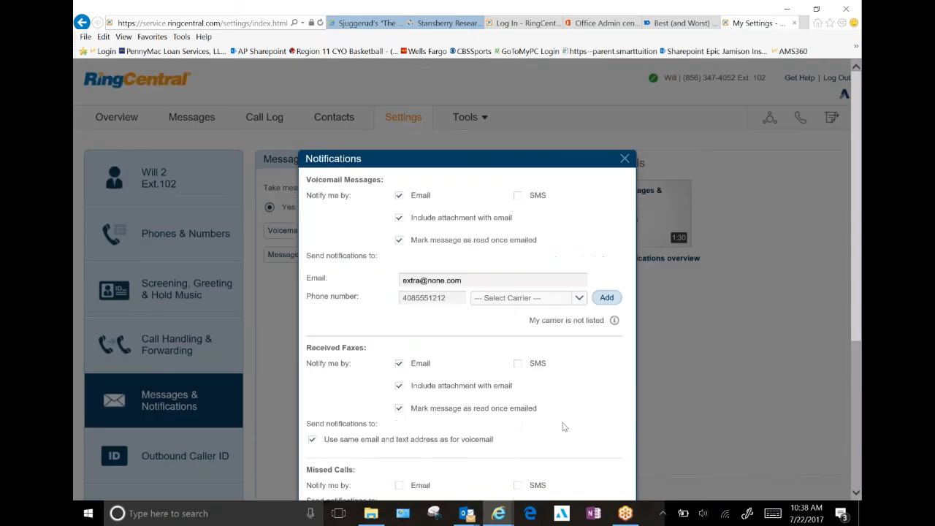
scroll(563, 427, "down", 2)
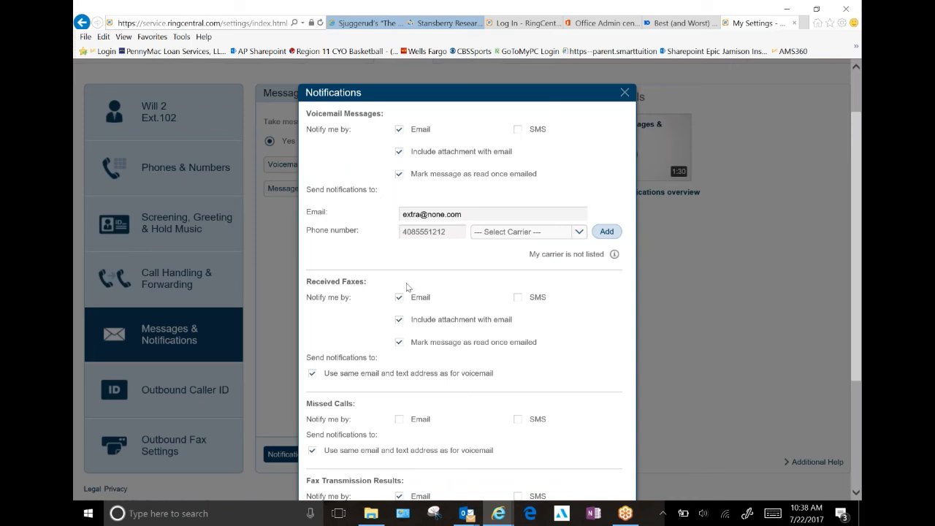
scroll(407, 286, "down", 2)
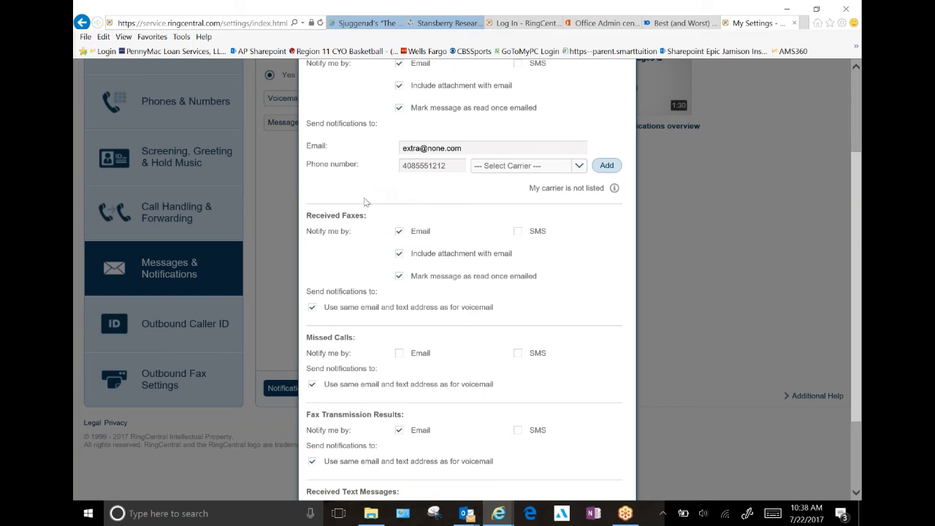
scroll(439, 217, "down", 3)
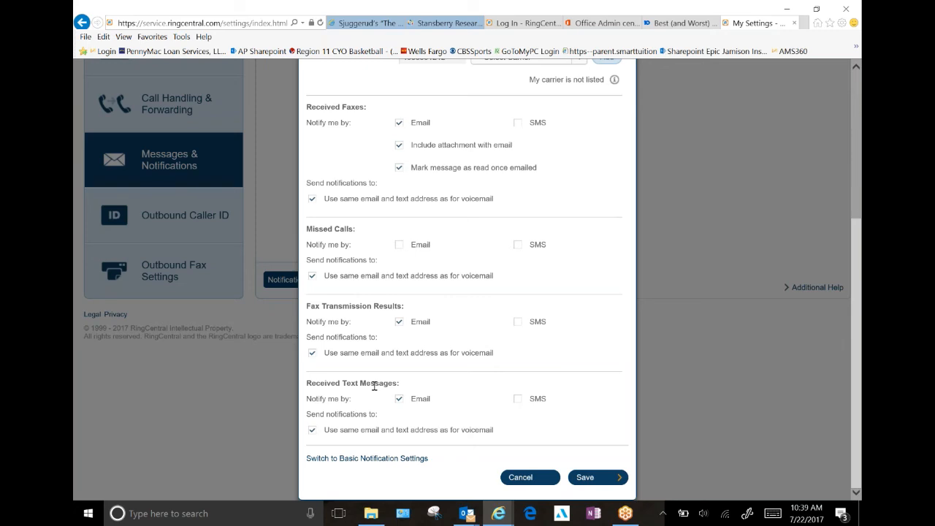
scroll(374, 385, "up", 5)
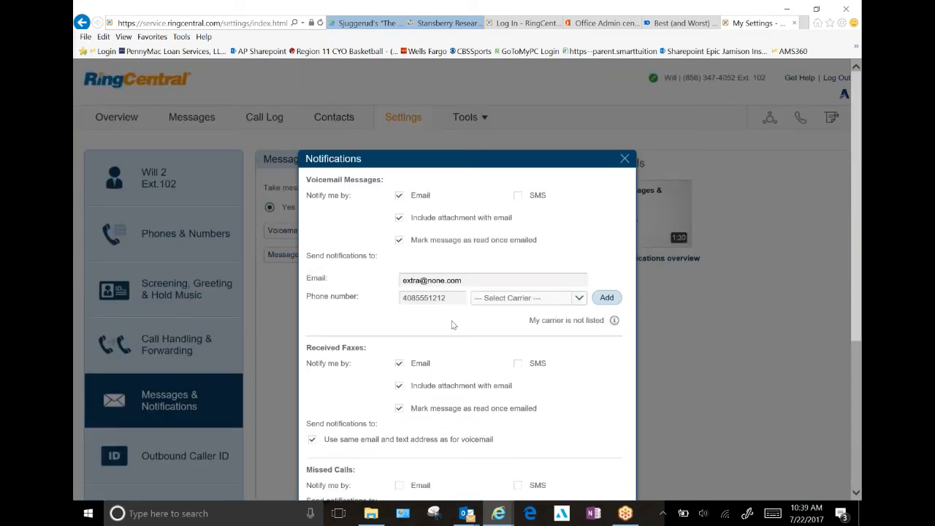
left_click(625, 158)
scroll(716, 105, "up", 1)
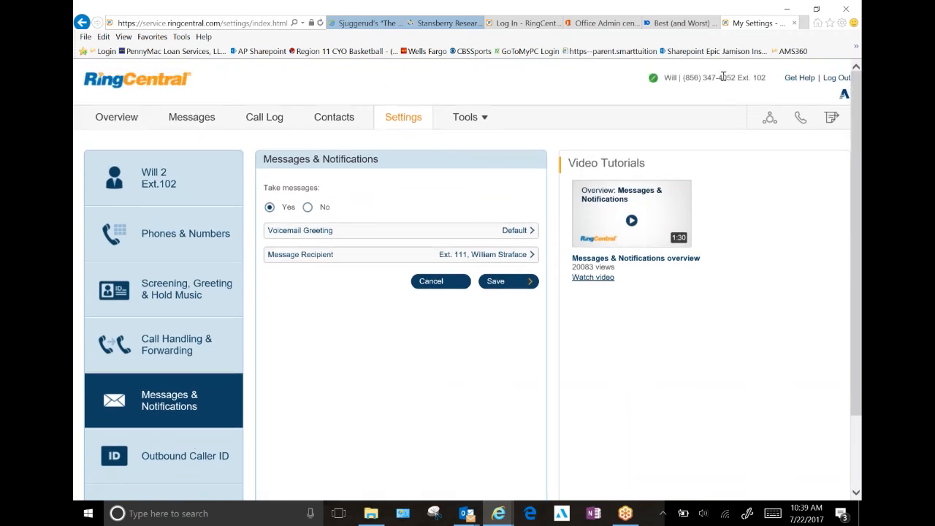
- Highlight the header phone number, then move on to the Outbound Caller ID settings
left_click_drag(731, 78, 685, 78)
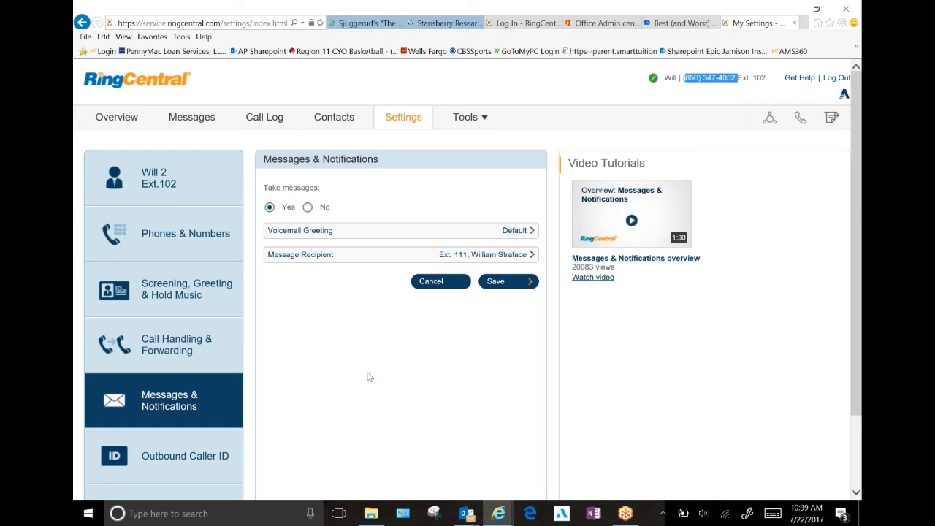
scroll(365, 382, "down", 3)
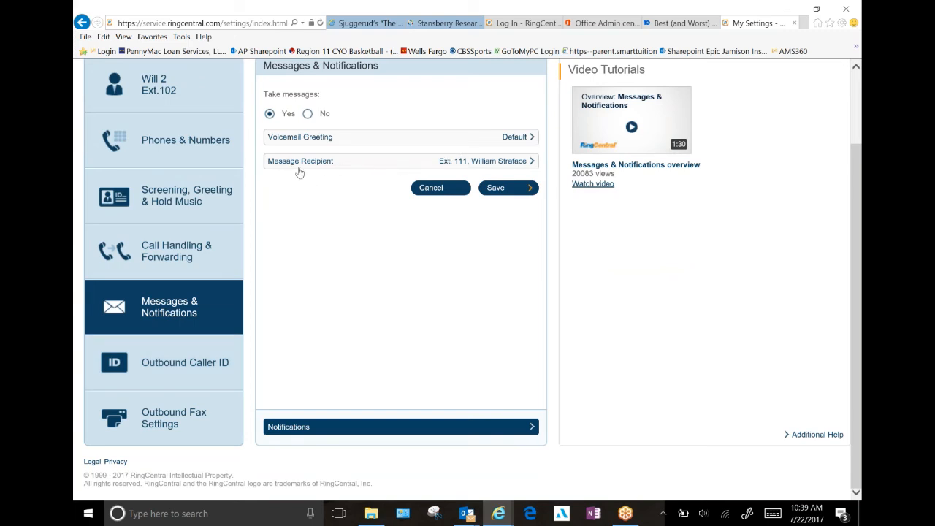
scroll(346, 236, "up", 2)
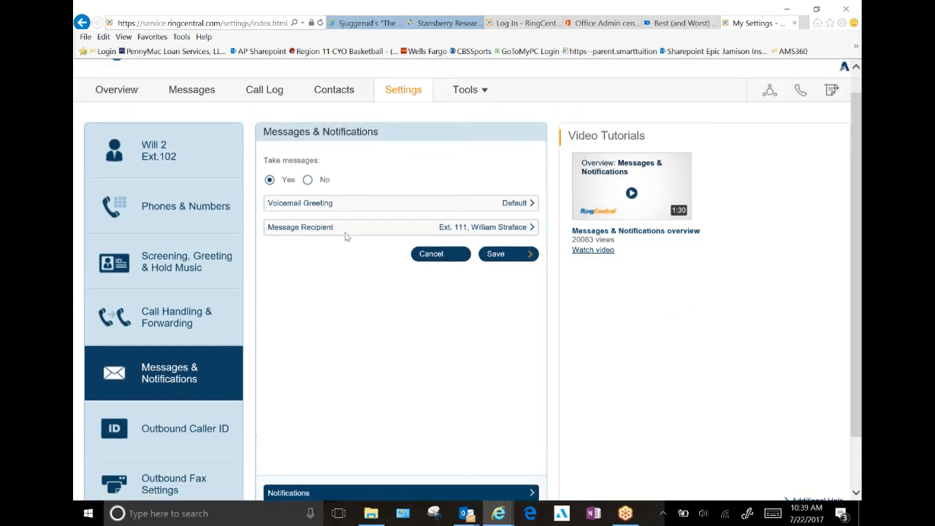
scroll(409, 315, "down", 2)
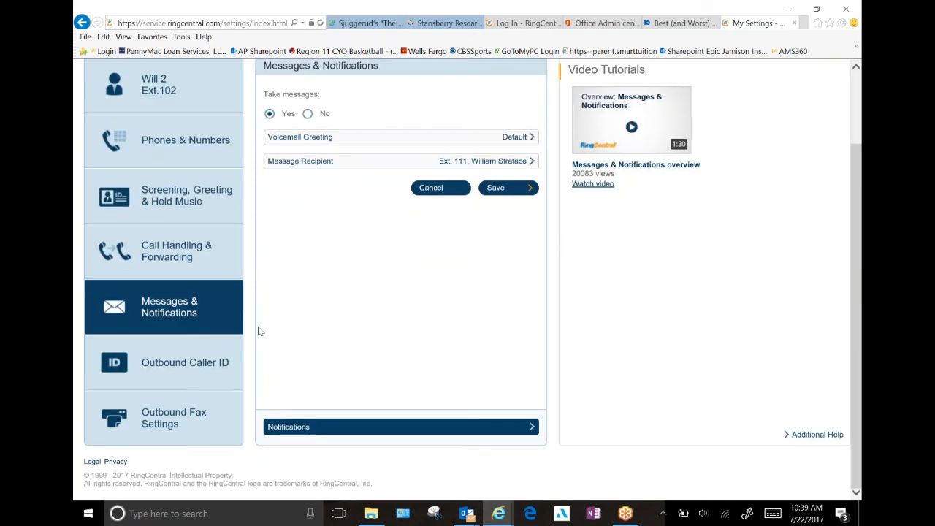
left_click(195, 363)
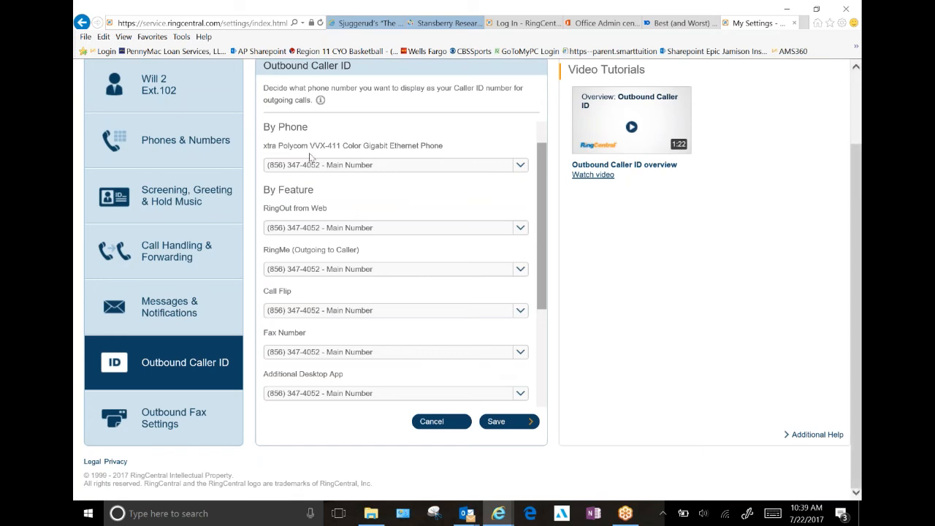
- Keep Main Number as caller ID for desk phone and RingOut from Web, then go to Outbound Fax Settings
left_click(521, 166)
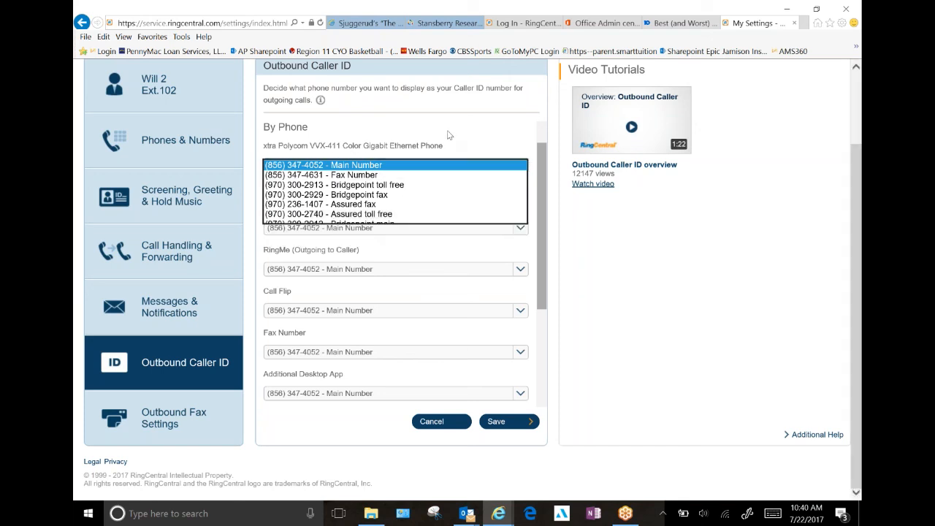
left_click(425, 165)
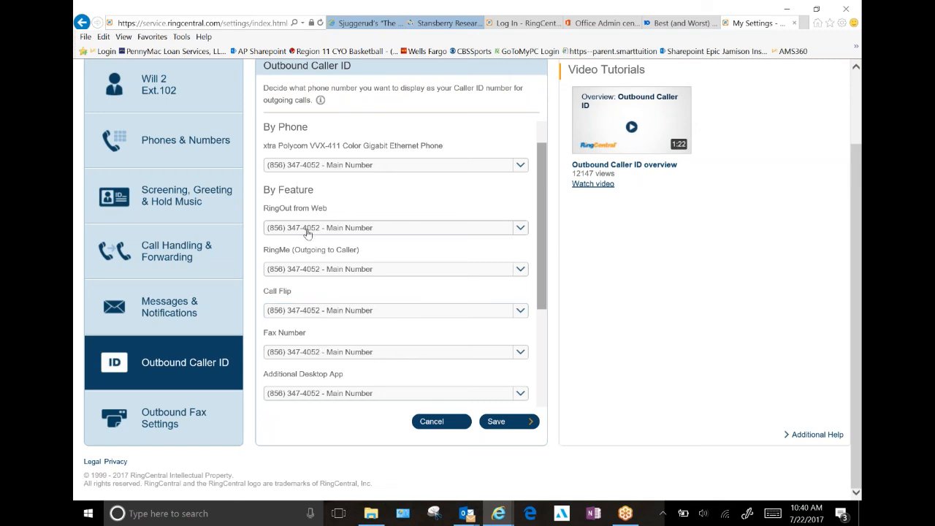
left_click(520, 231)
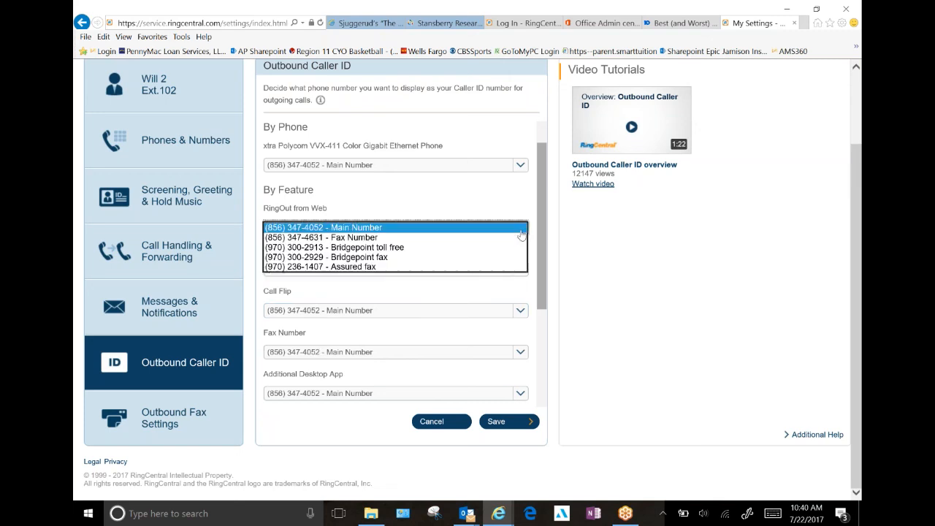
left_click(843, 312)
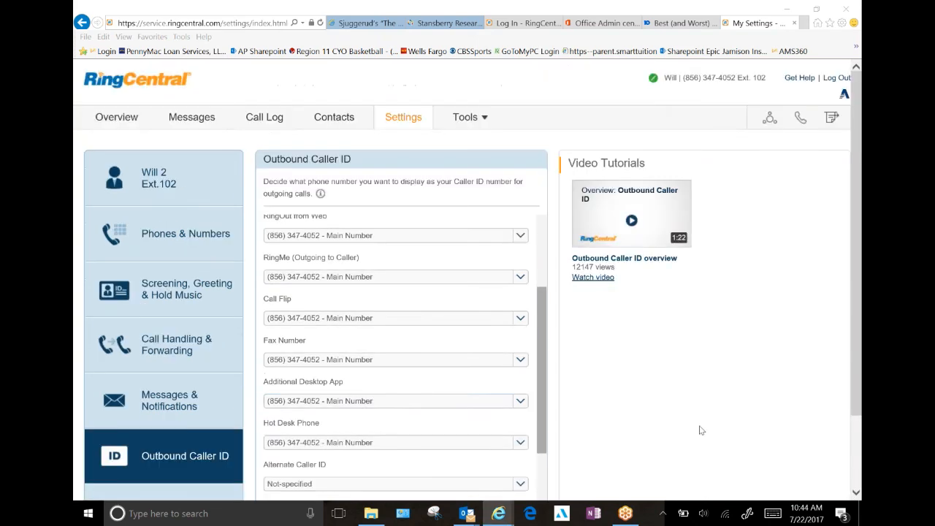
scroll(428, 408, "down", 2)
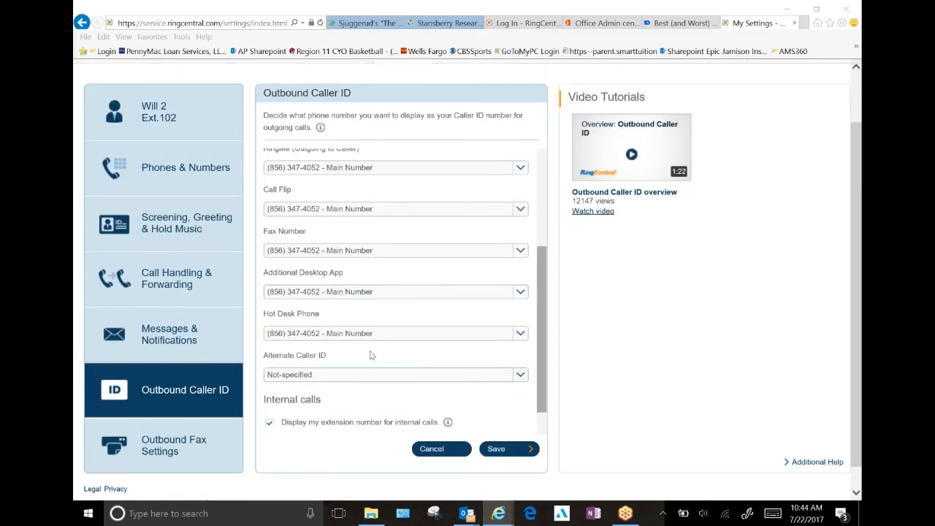
left_click(179, 456)
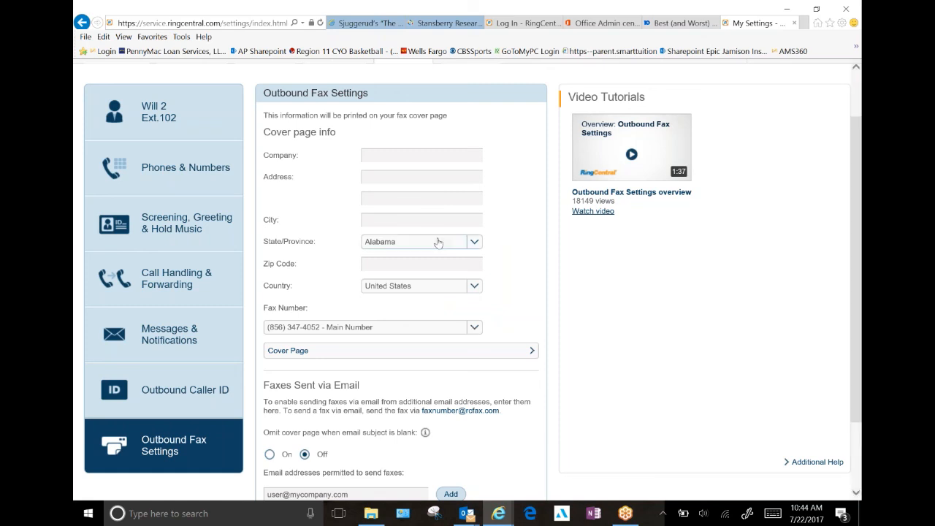
left_click(516, 353)
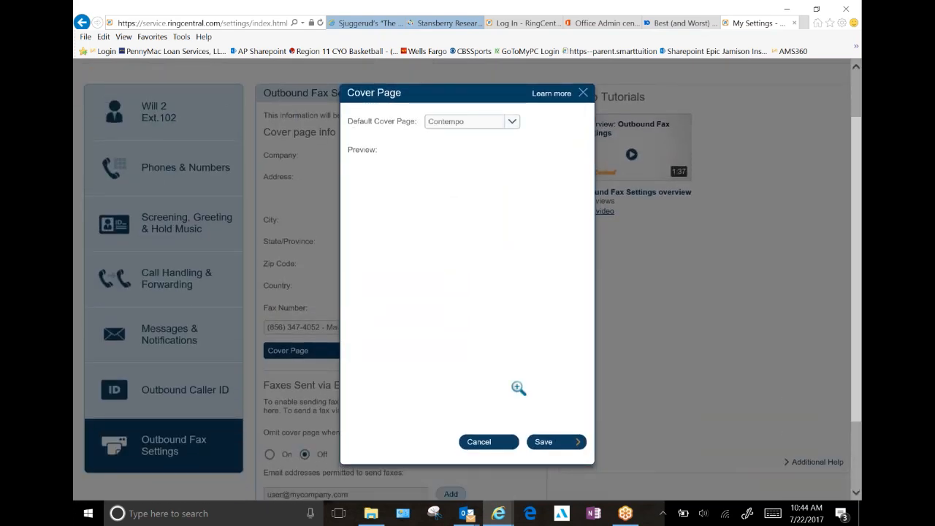
left_click(512, 122)
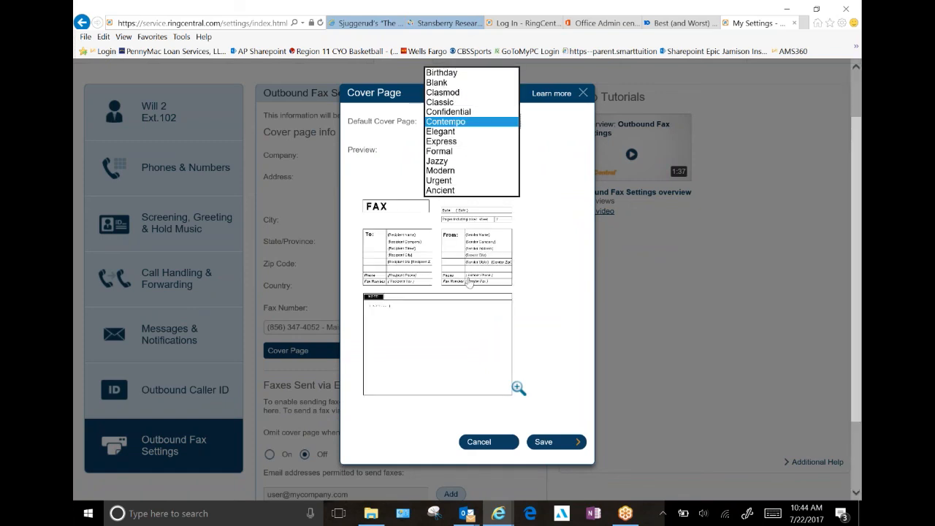
left_click(556, 262)
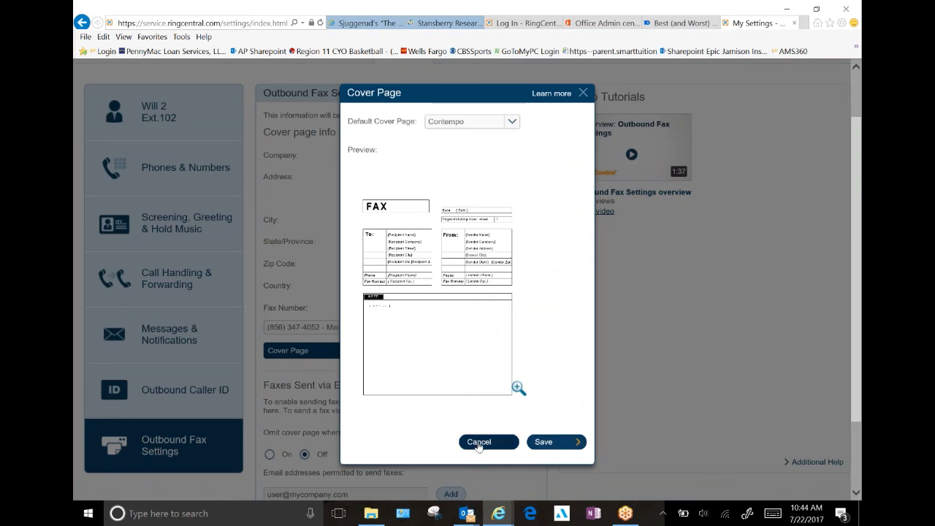
left_click(559, 439)
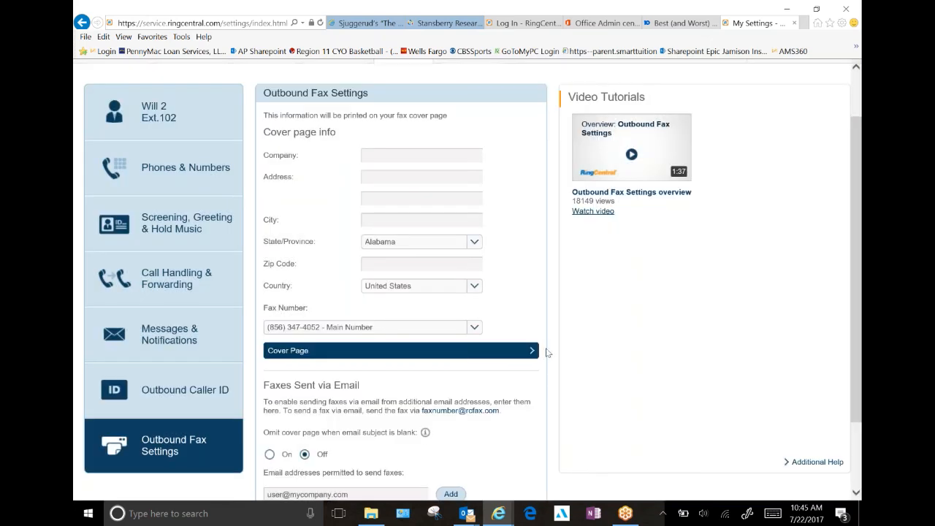
scroll(430, 373, "down", 1)
scroll(429, 374, "down", 2)
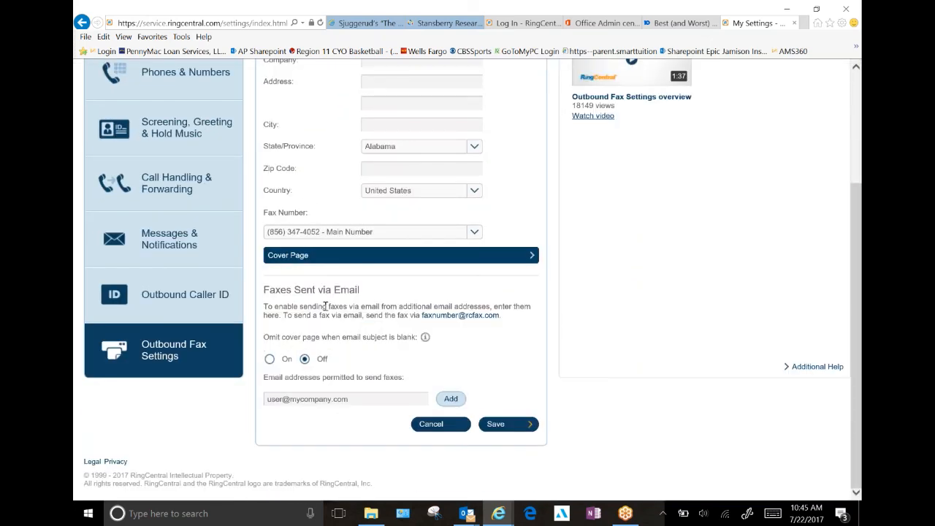
scroll(321, 304, "up", 3)
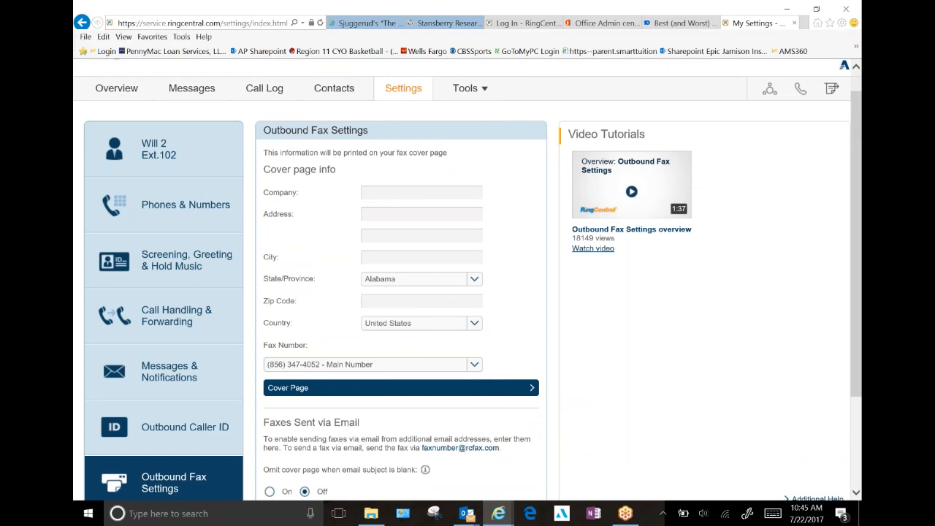
left_click(831, 93)
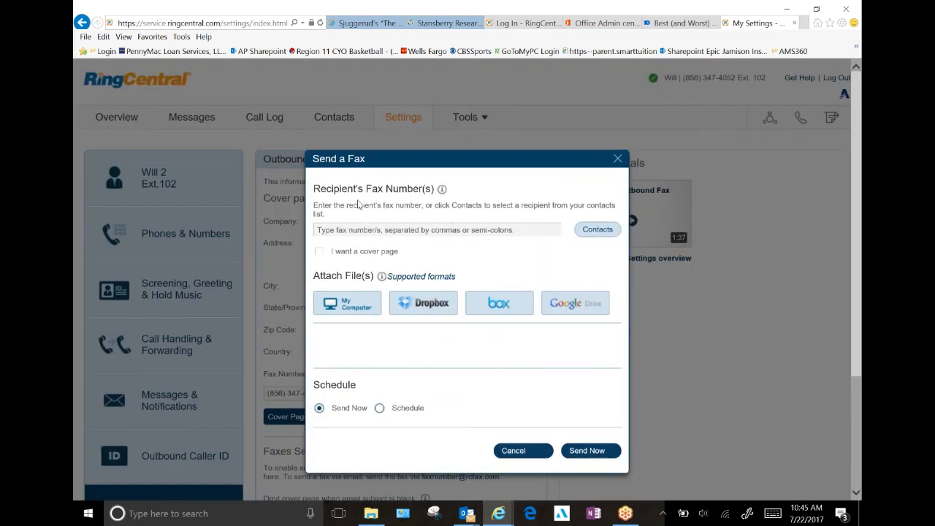
left_click(351, 232)
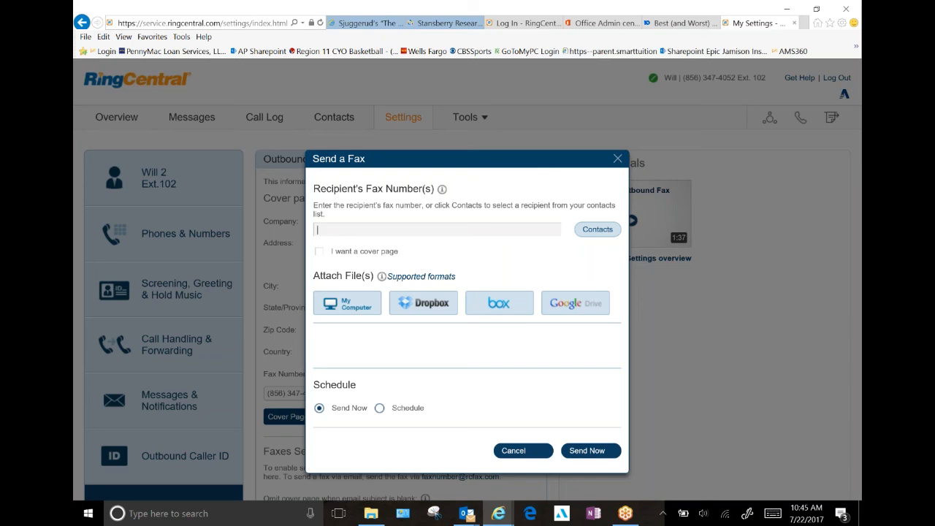
left_click(341, 342)
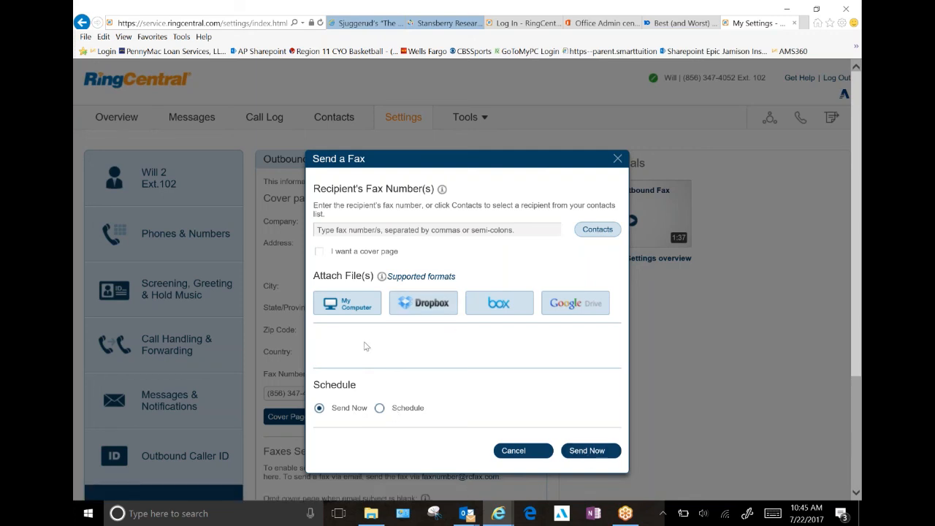
left_click(320, 252)
left_click(378, 355)
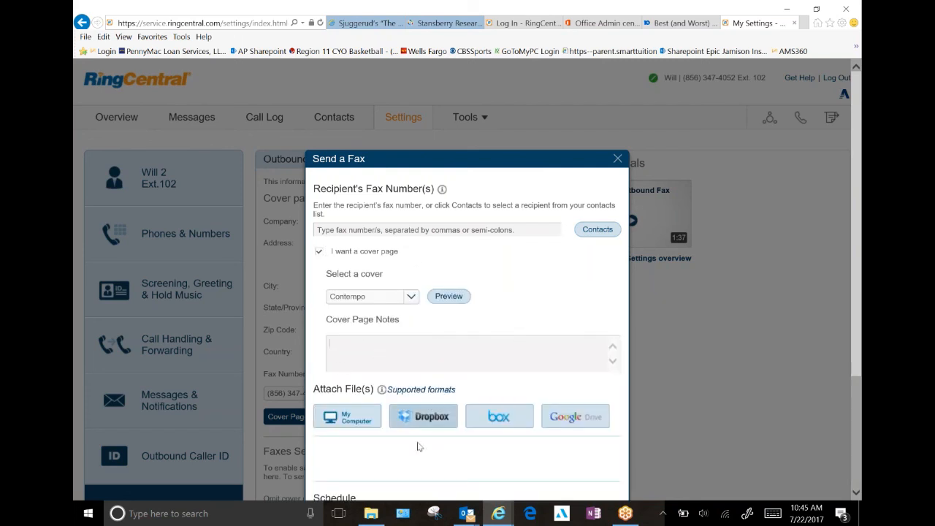
scroll(429, 460, "down", 1)
left_click(617, 94)
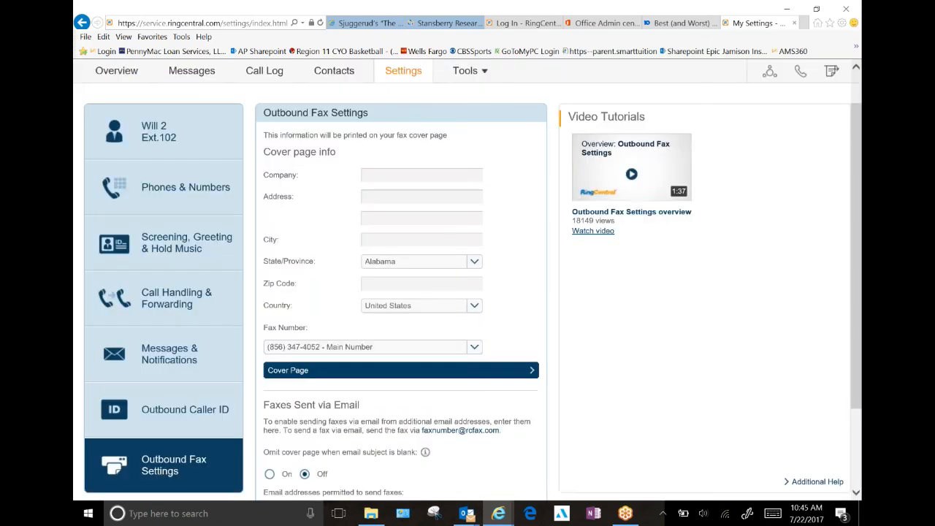
scroll(384, 133, "down", 1)
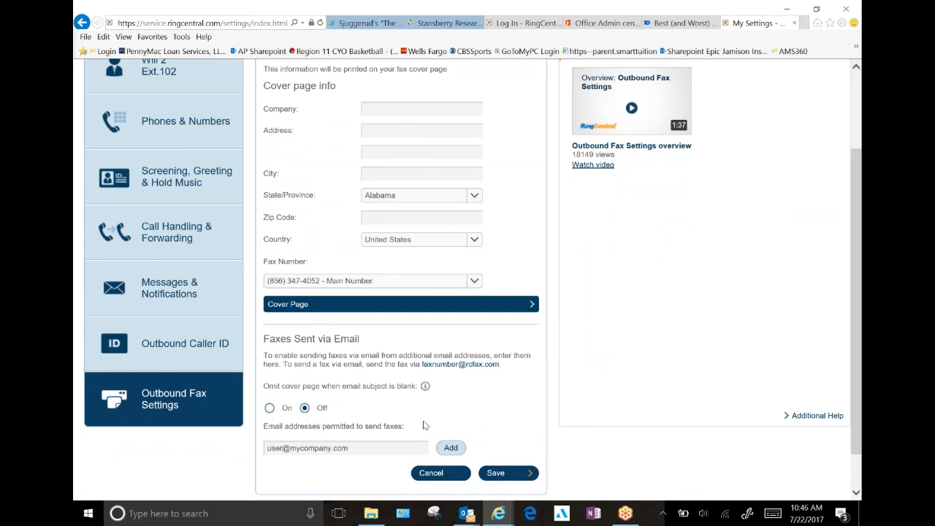
scroll(435, 409, "down", 1)
left_click(368, 400)
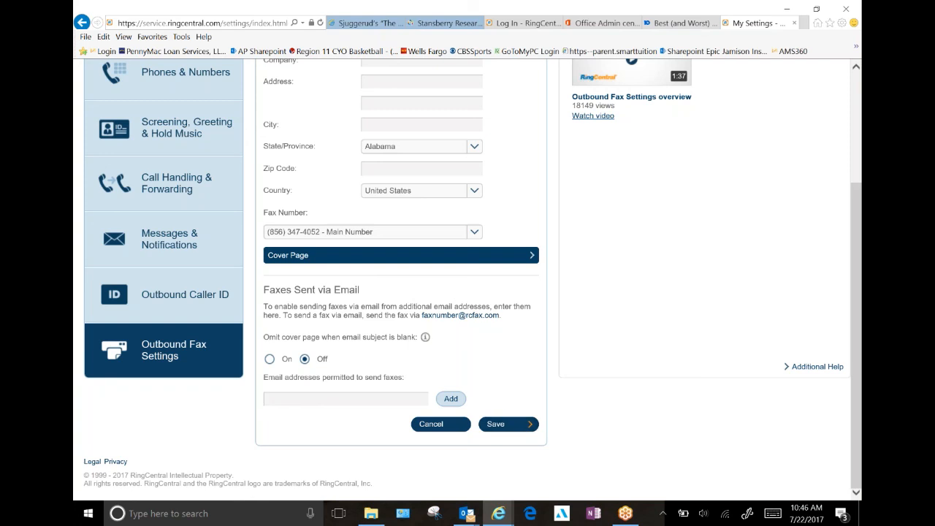
scroll(614, 140, "up", 3)
scroll(613, 140, "down", 2)
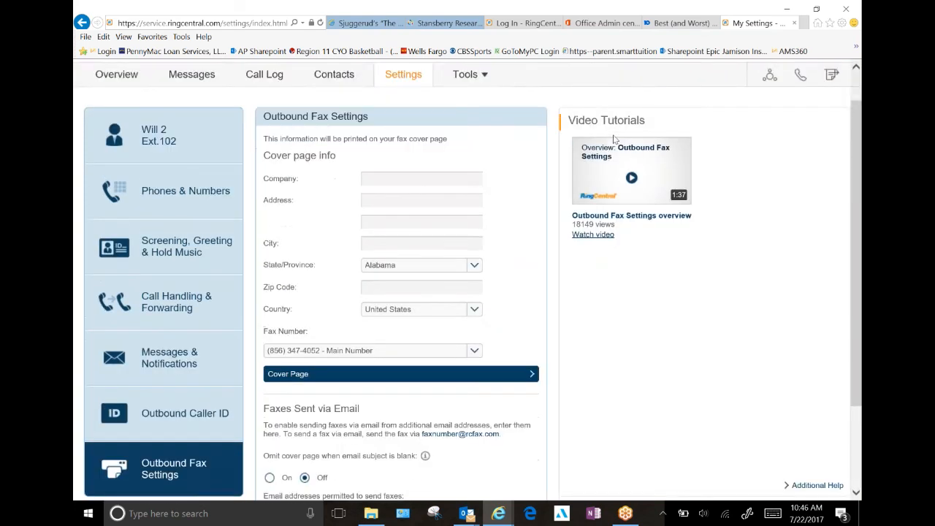
scroll(731, 128, "up", 2)
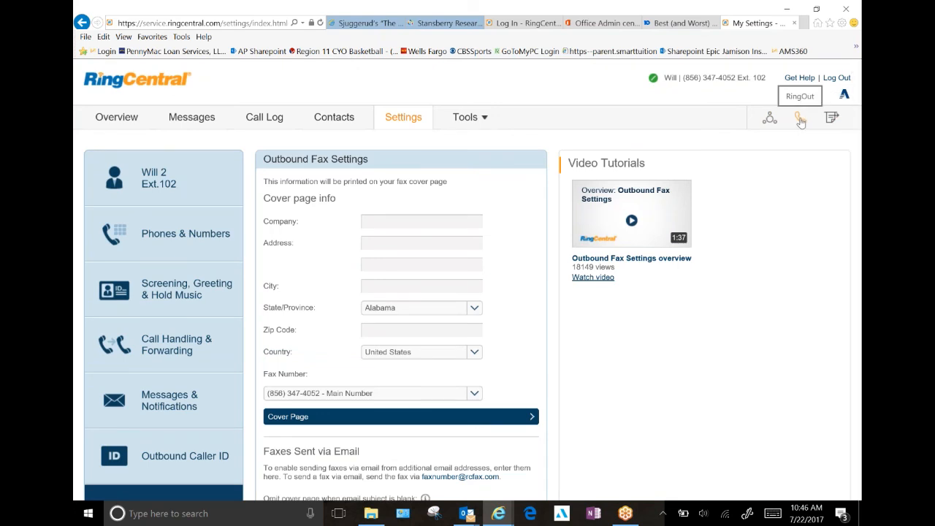
left_click(801, 121)
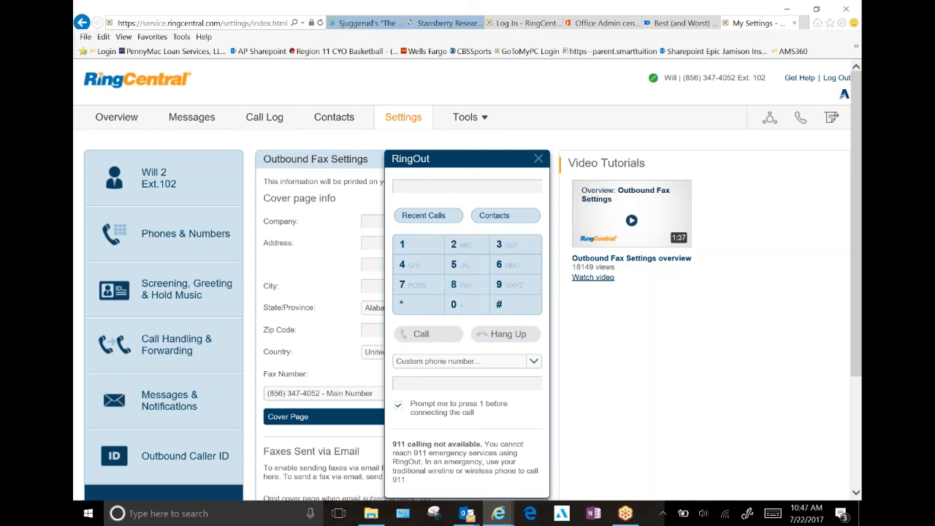
left_click(538, 160)
scroll(795, 193, "down", 4)
scroll(794, 192, "up", 3)
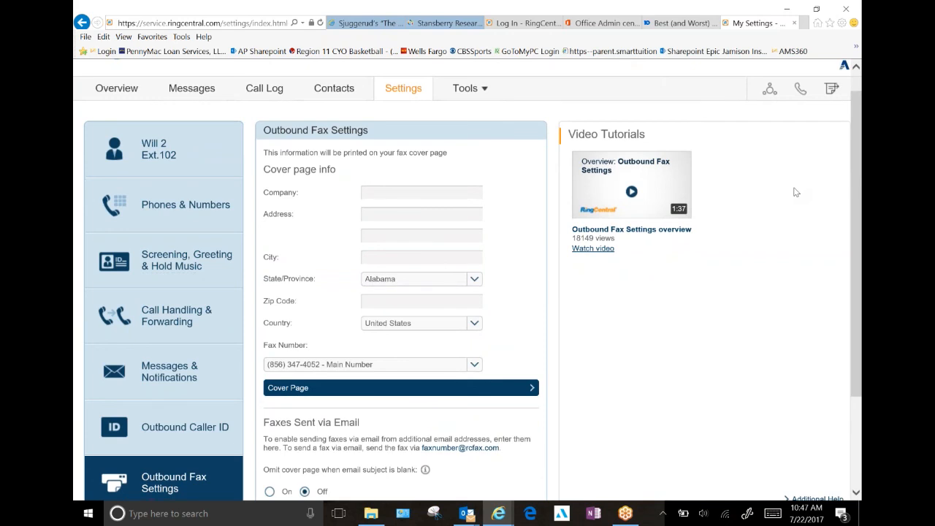
scroll(795, 192, "down", 2)
scroll(795, 192, "up", 2)
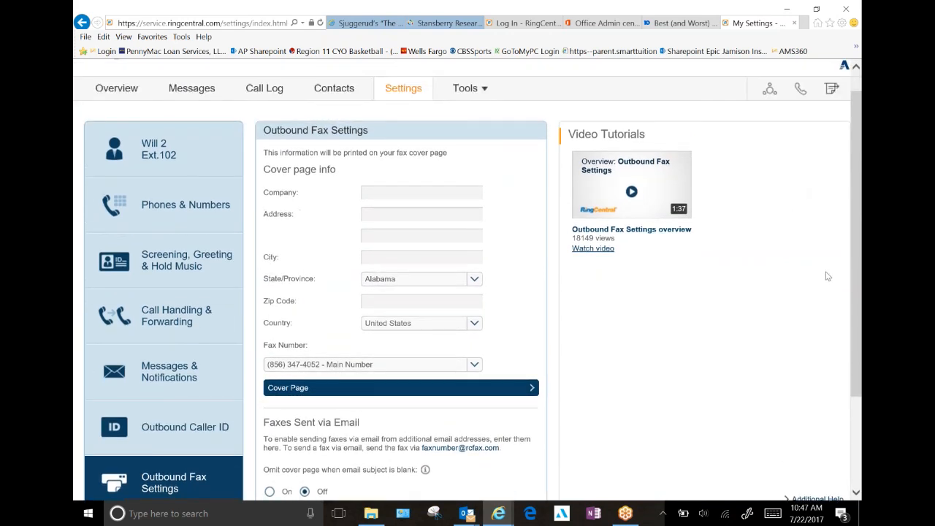